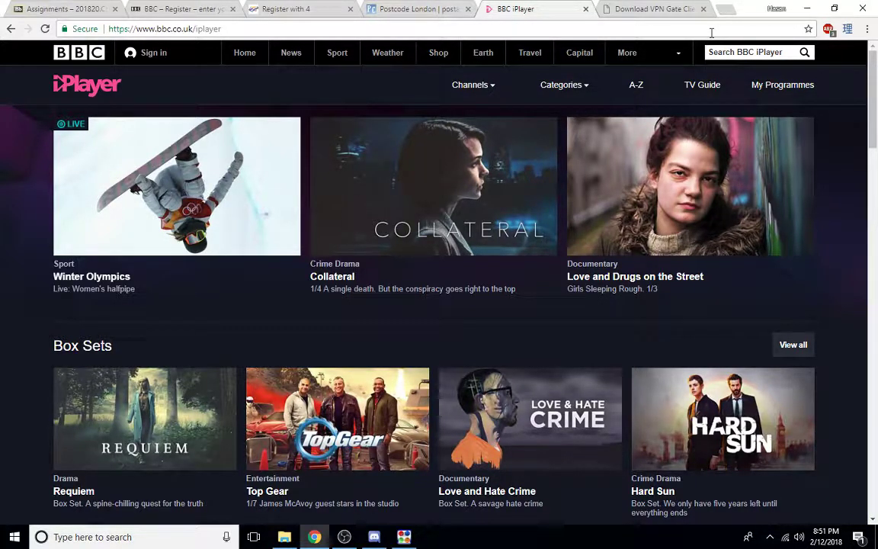
View the VPN Gate client download page, then switch to SoftEther VPN Client Manager and maximize its window.
left_click(660, 8)
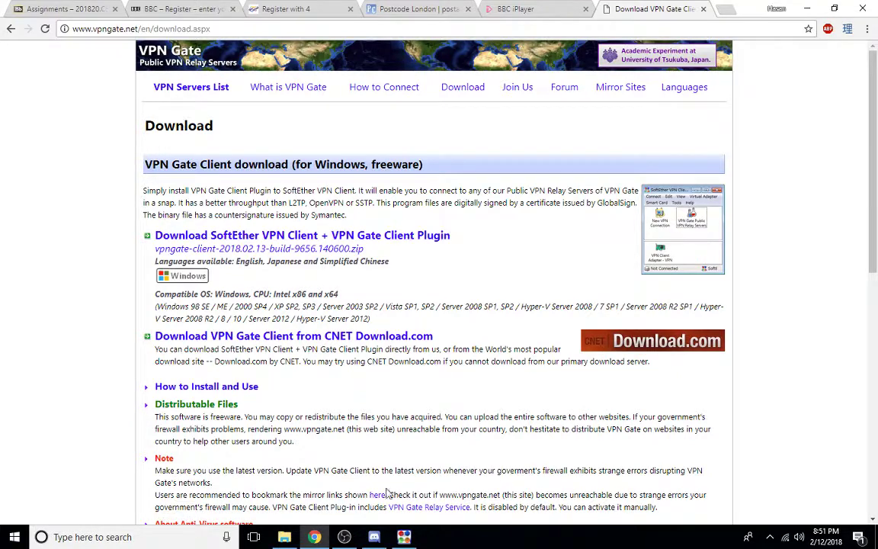
left_click(314, 538)
left_click_drag(543, 75, 669, 78)
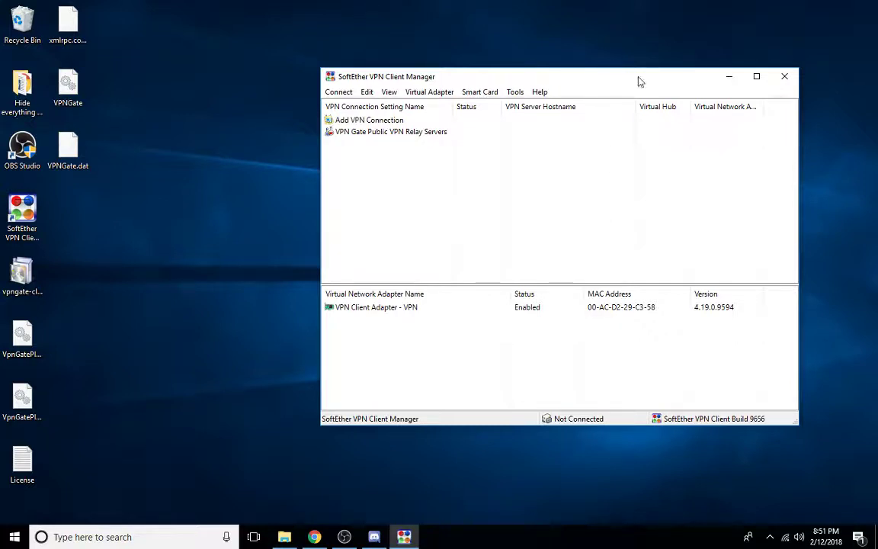
left_click(756, 77)
Open the VPN Gate Public VPN Relay Servers list for a look and close it again.
left_click(76, 64)
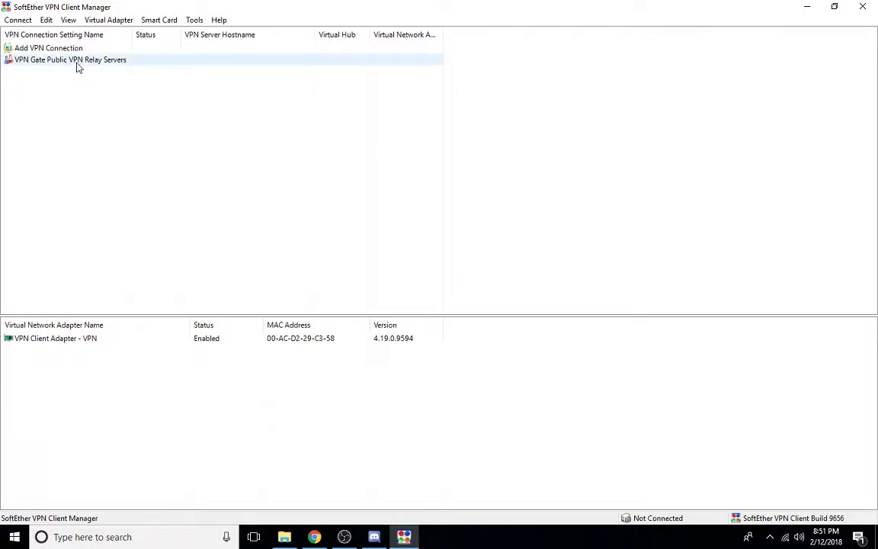
double_click(91, 63)
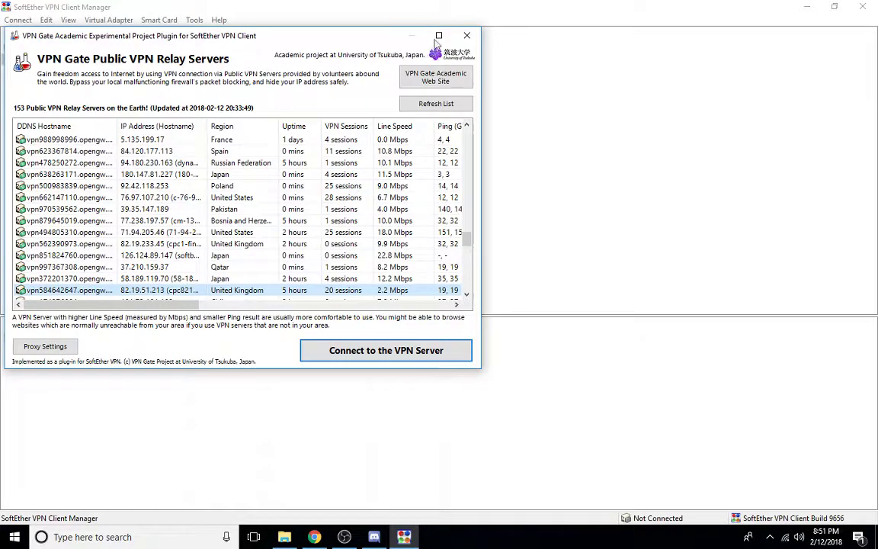
left_click(468, 38)
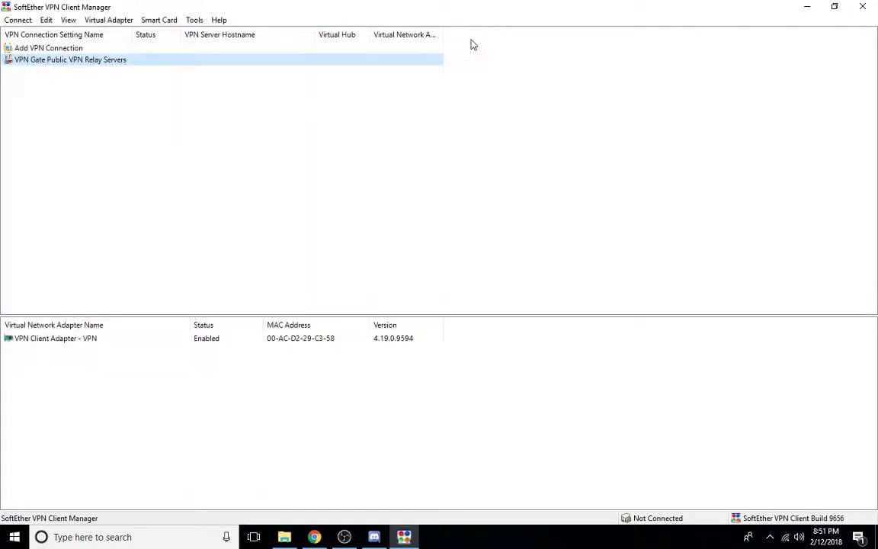
Switch to Chrome and try to watch BBC Two live on BBC iPlayer.
left_click(314, 537)
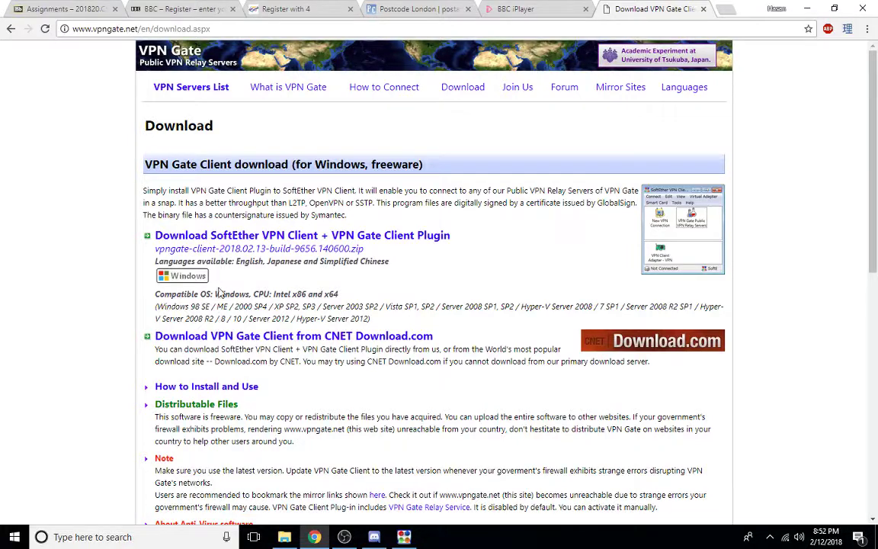
left_click(500, 7)
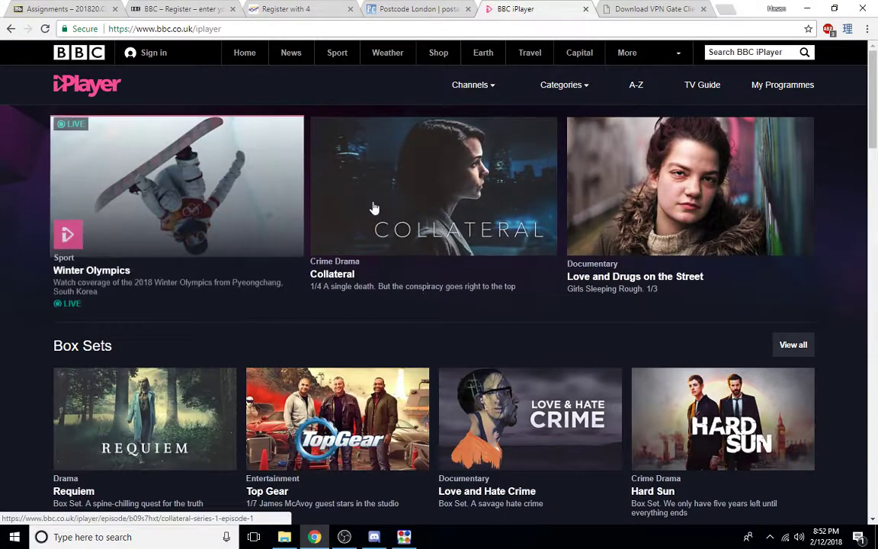
mouse_move(377, 202)
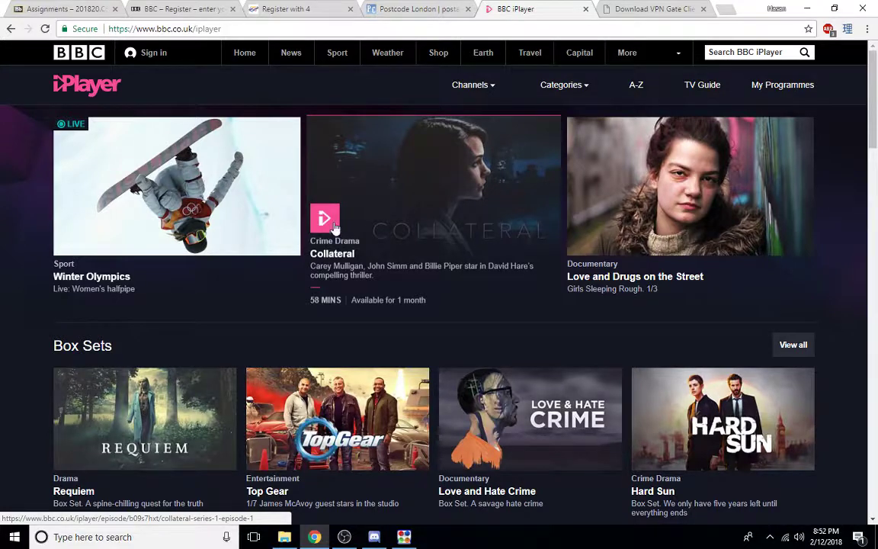
left_click(470, 85)
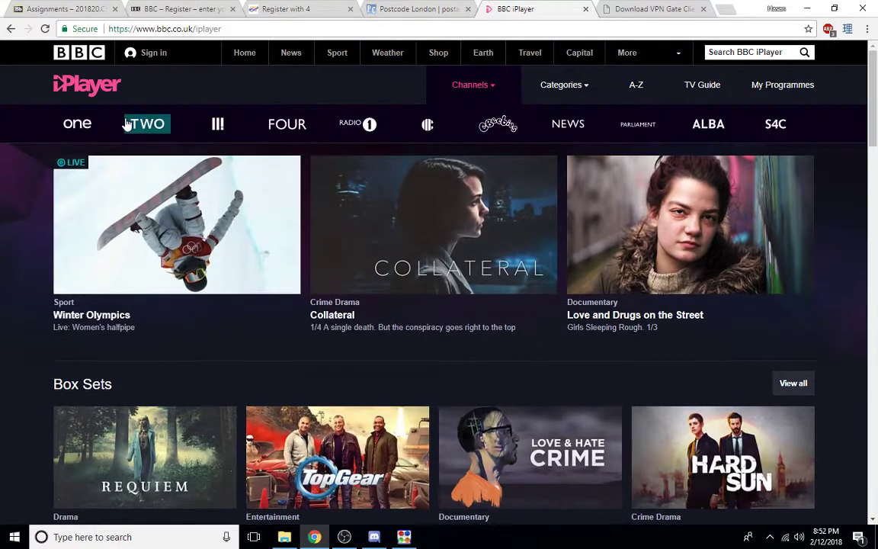
left_click(146, 121)
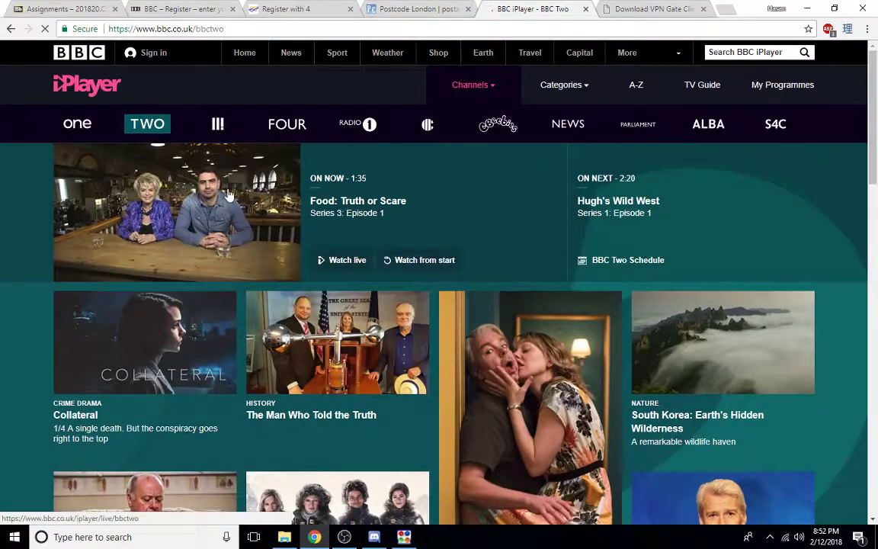
left_click(339, 260)
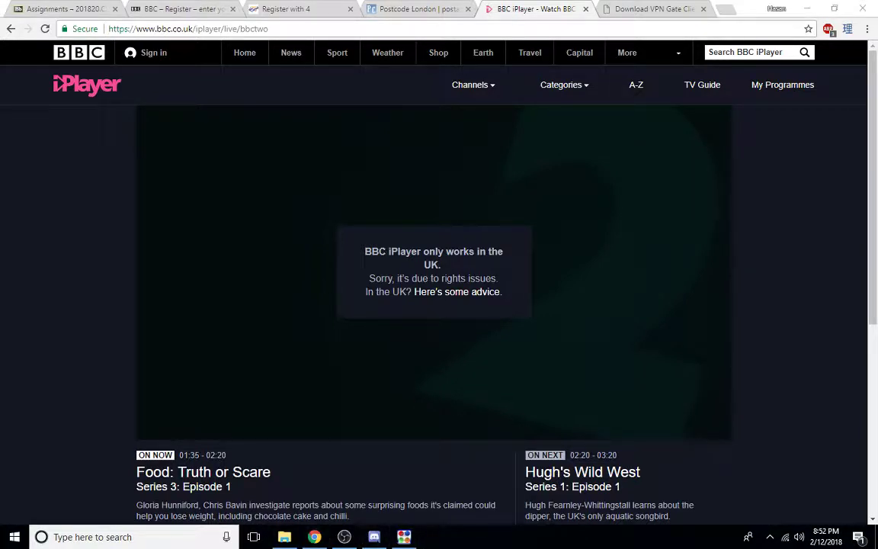
Switch to SoftEther VPN Client Manager, open the public VPN relay servers list maximized, and sort it by region in descending order.
key("alt+Tab")
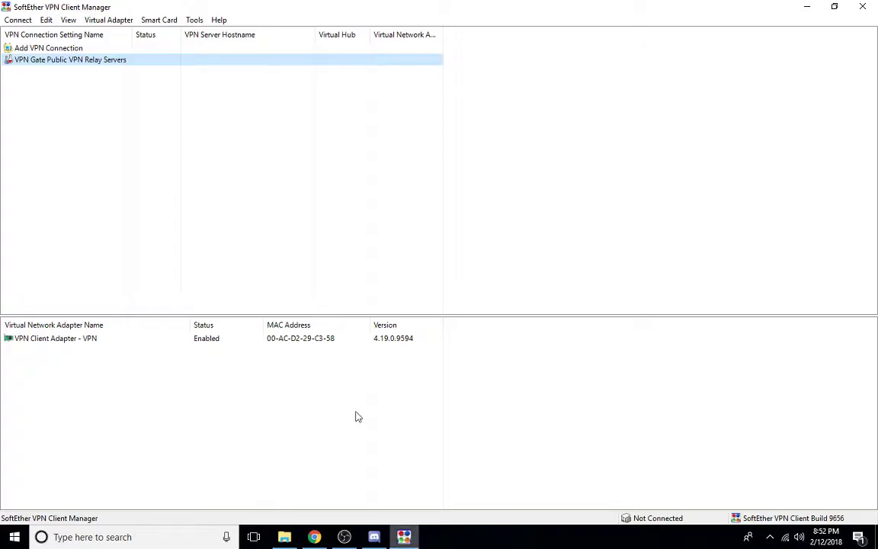
double_click(88, 61)
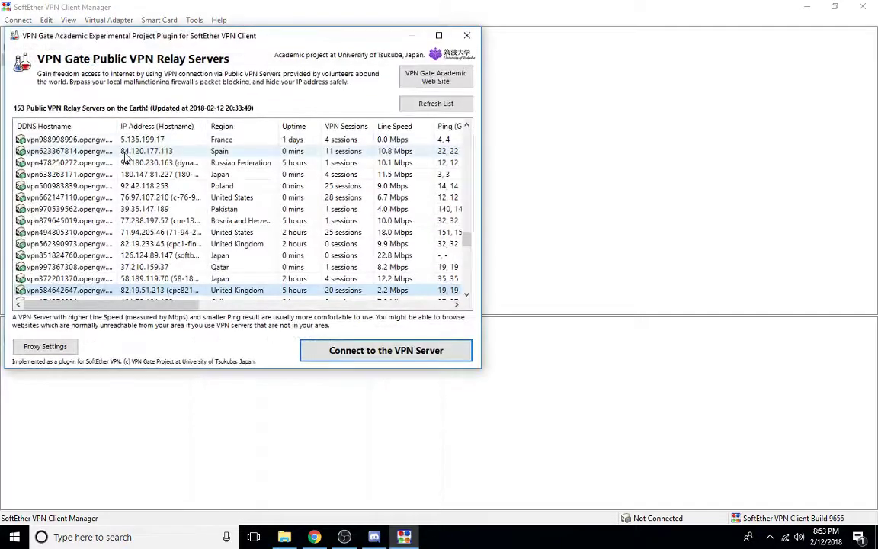
left_click(224, 126)
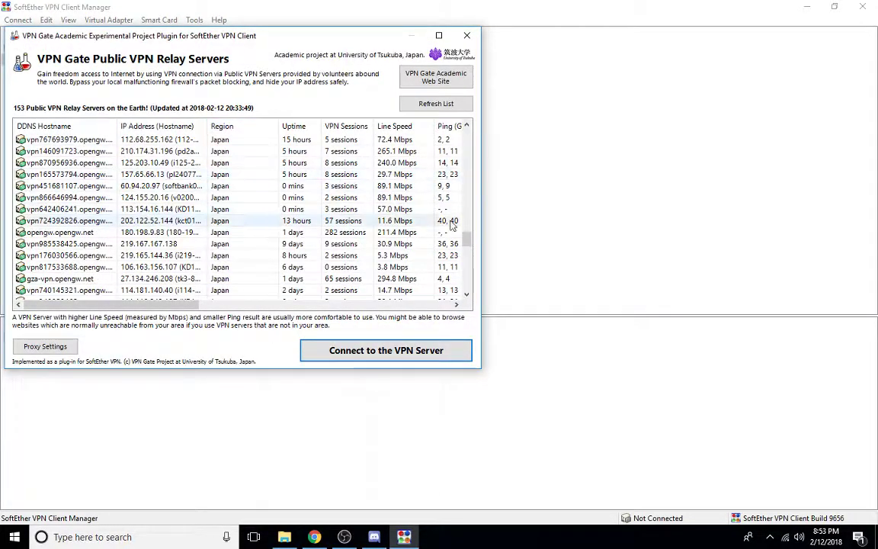
left_click_drag(467, 239, 470, 132)
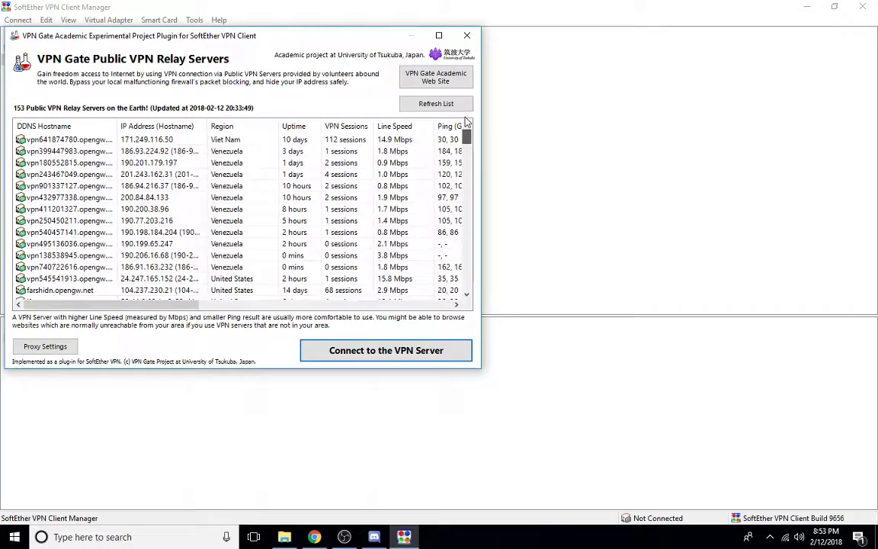
left_click(236, 127)
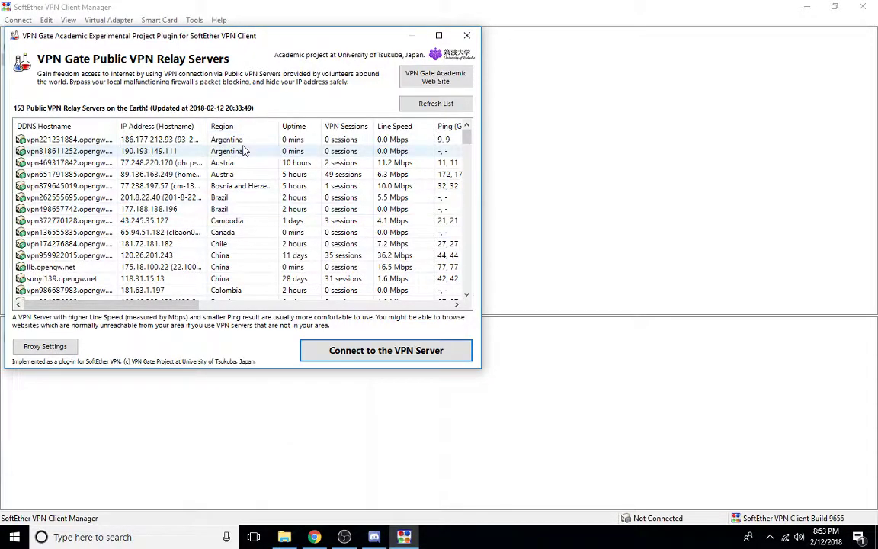
left_click(244, 129)
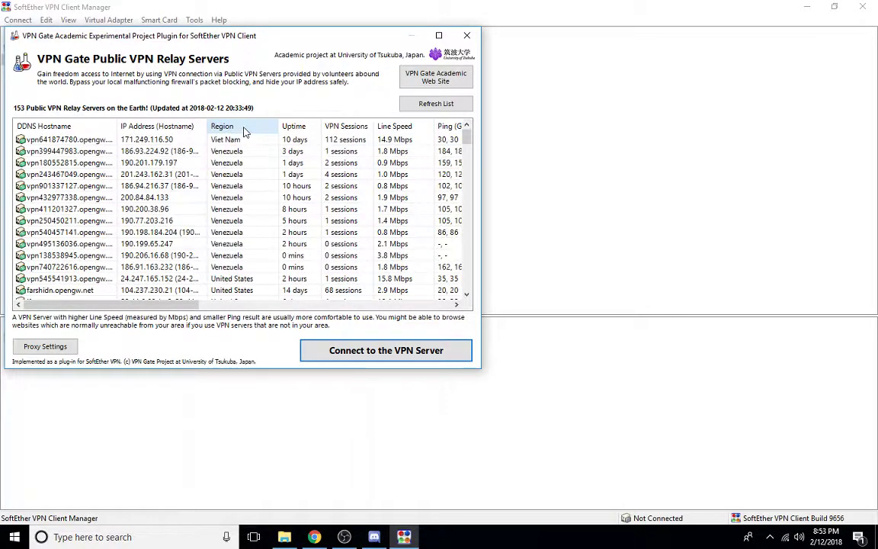
scroll(460, 147, "down", 8)
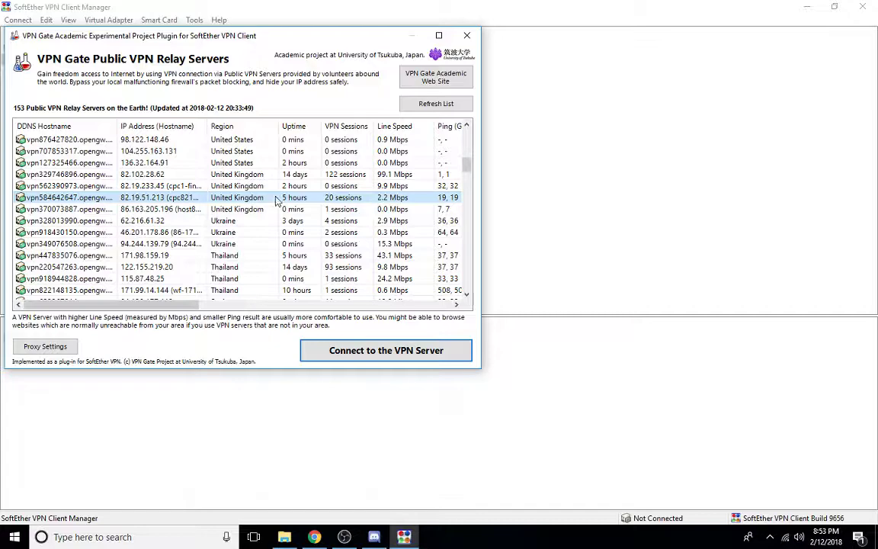
double_click(231, 35)
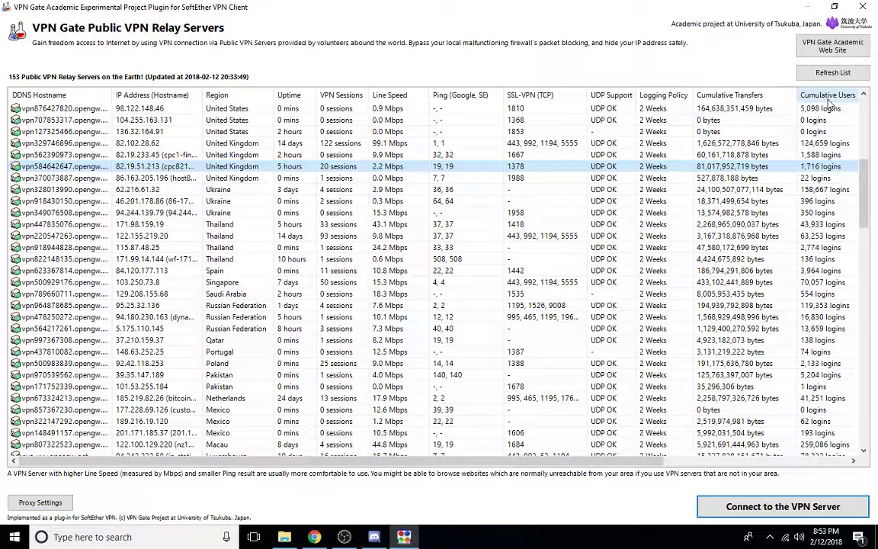
Connect to the United Kingdom relay server 82.19.51.213, agreeing to the caution notice and using the TCP protocol.
double_click(553, 169)
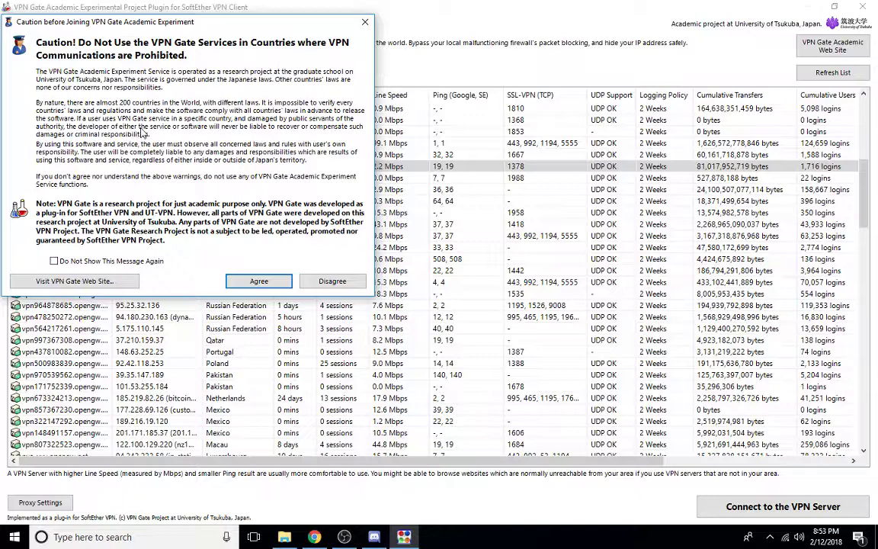
left_click(258, 281)
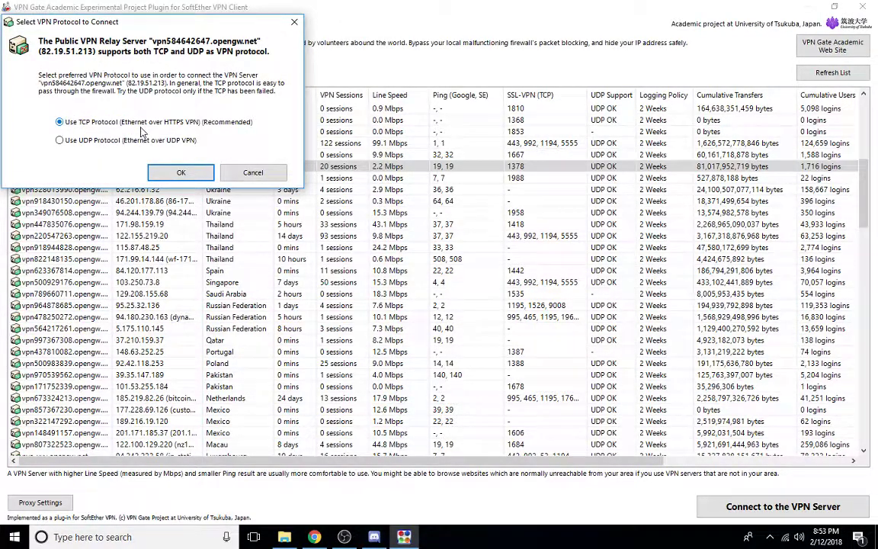
left_click(182, 174)
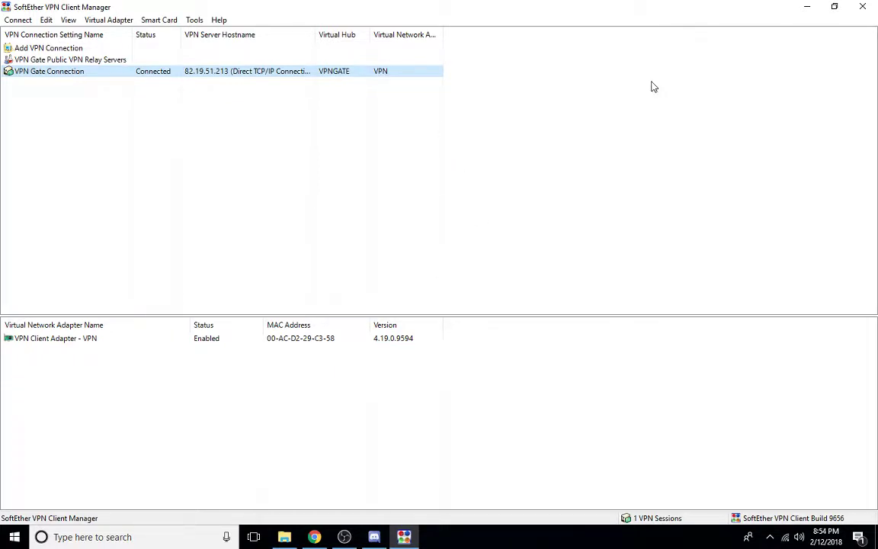
left_click(862, 6)
Switch to Chrome, reload BBC iPlayer from its home page, and check the connection in SoftEther VPN Client Manager.
left_click(319, 538)
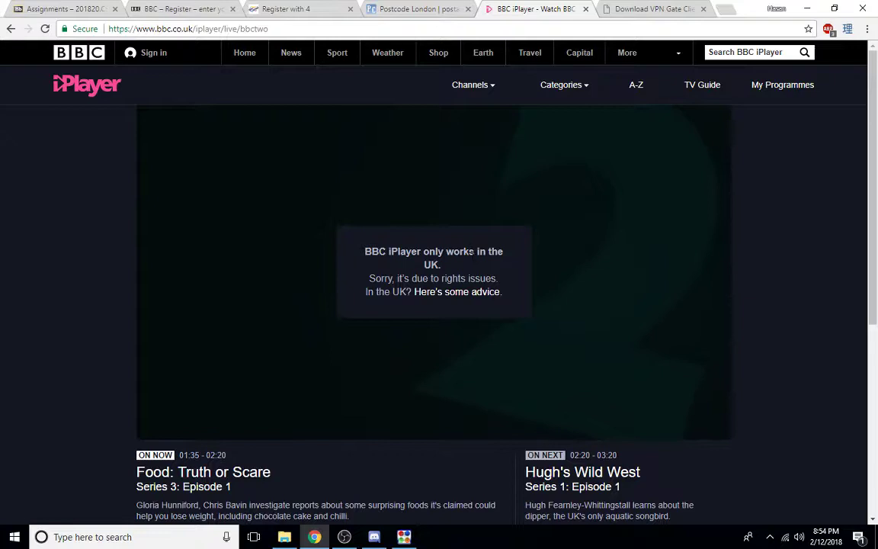
left_click(43, 34)
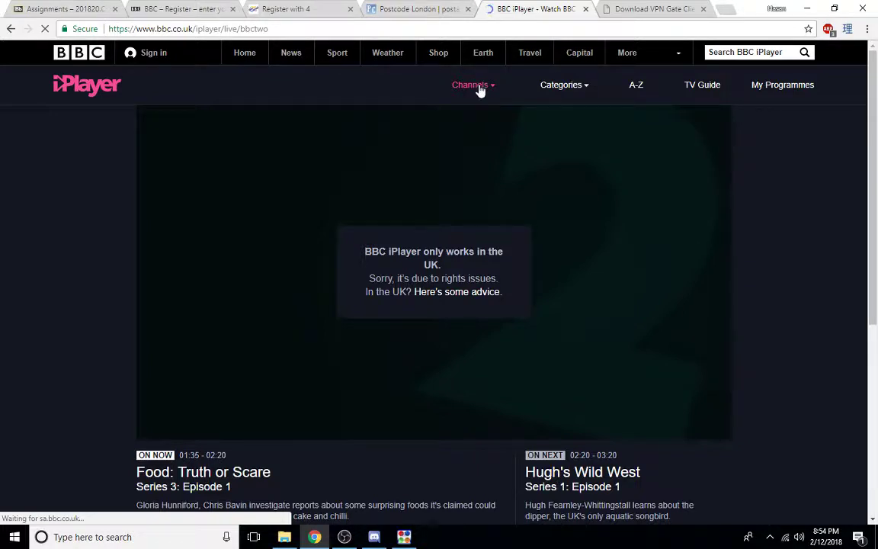
left_click(93, 89)
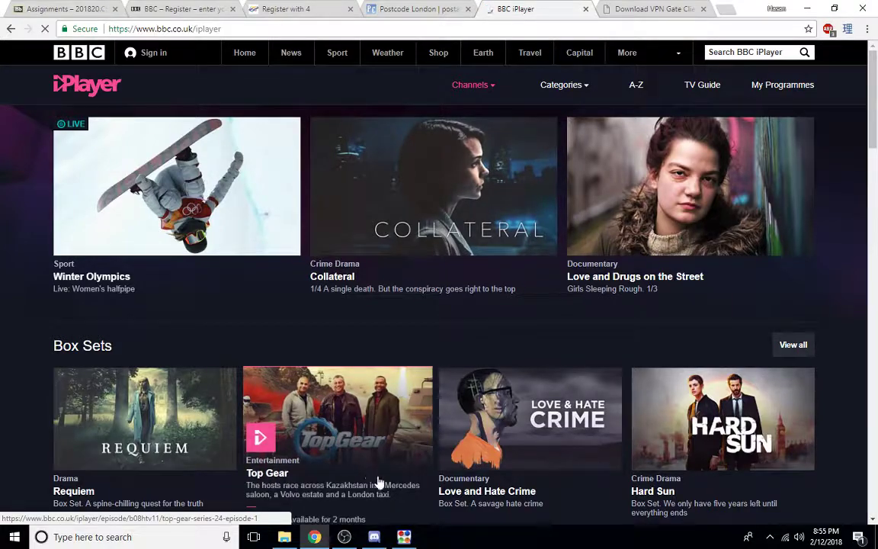
left_click(403, 539)
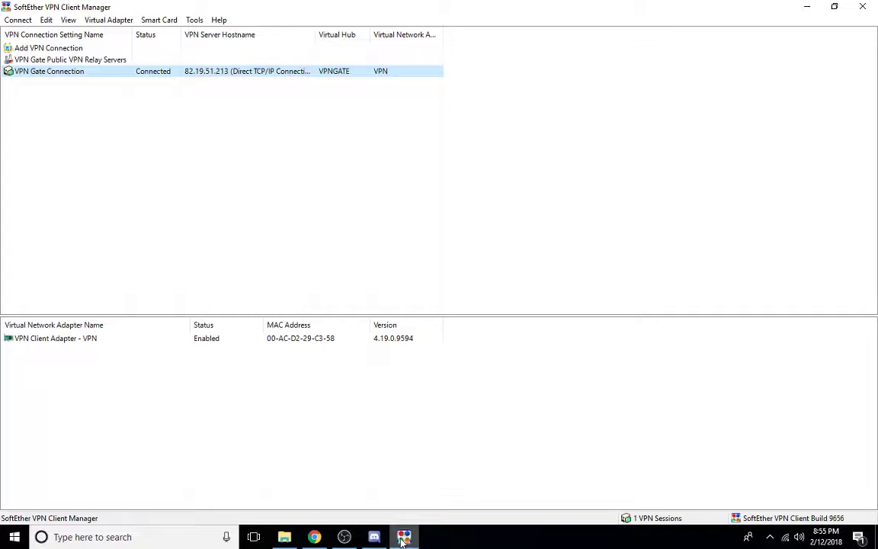
left_click(403, 538)
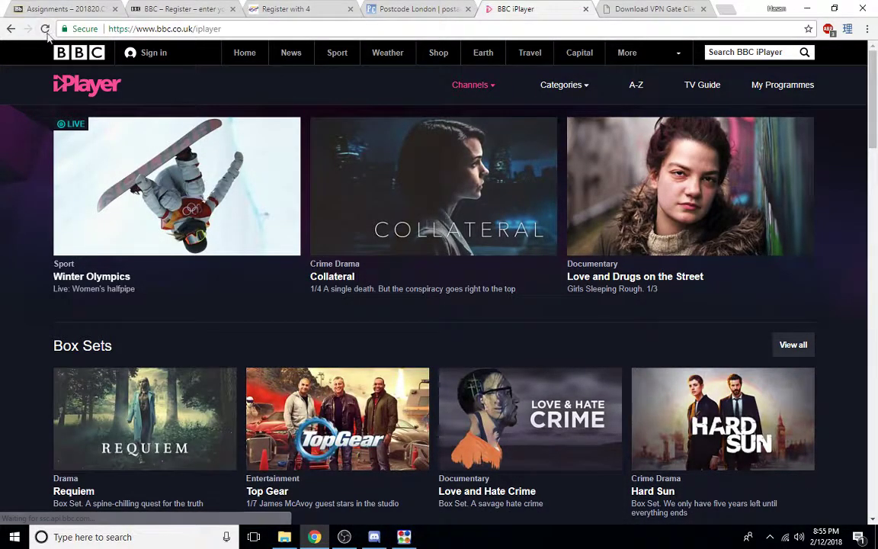
Return to the iPlayer home page and open the live stream of BBC Two.
left_click(92, 86)
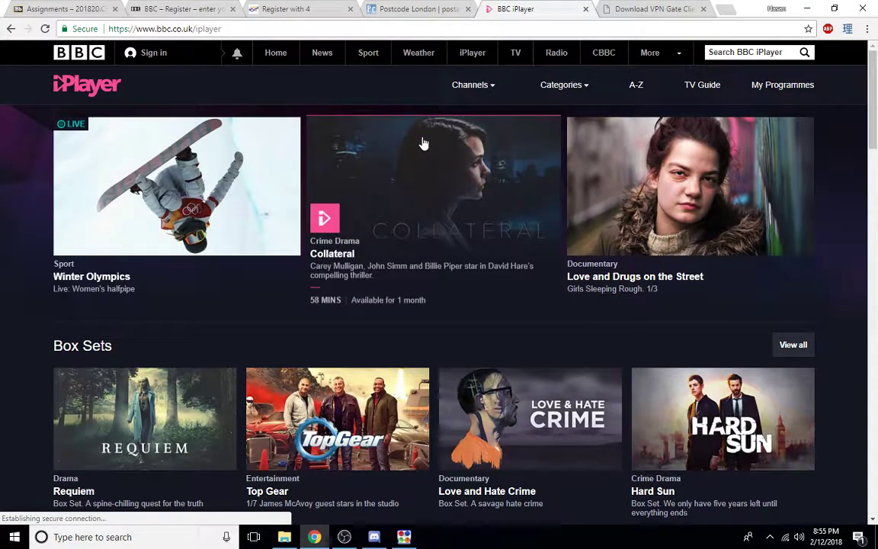
left_click(471, 85)
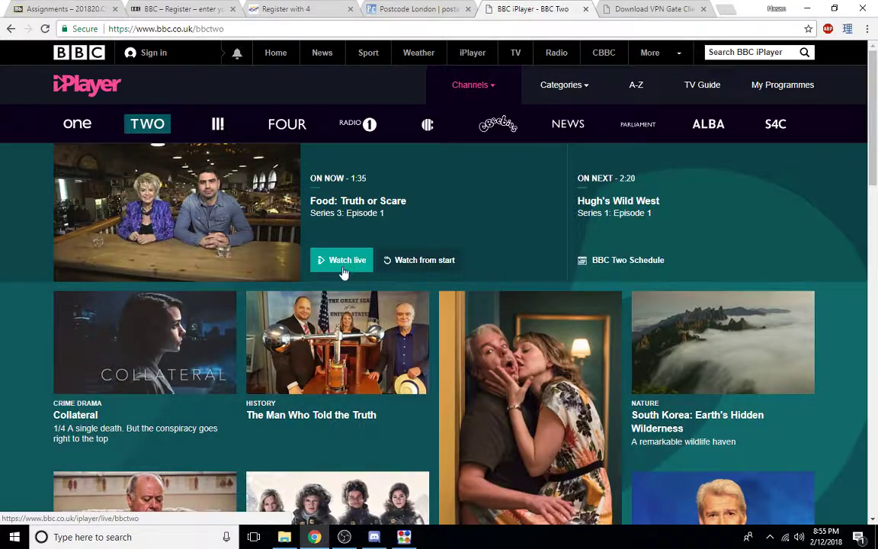
left_click(341, 261)
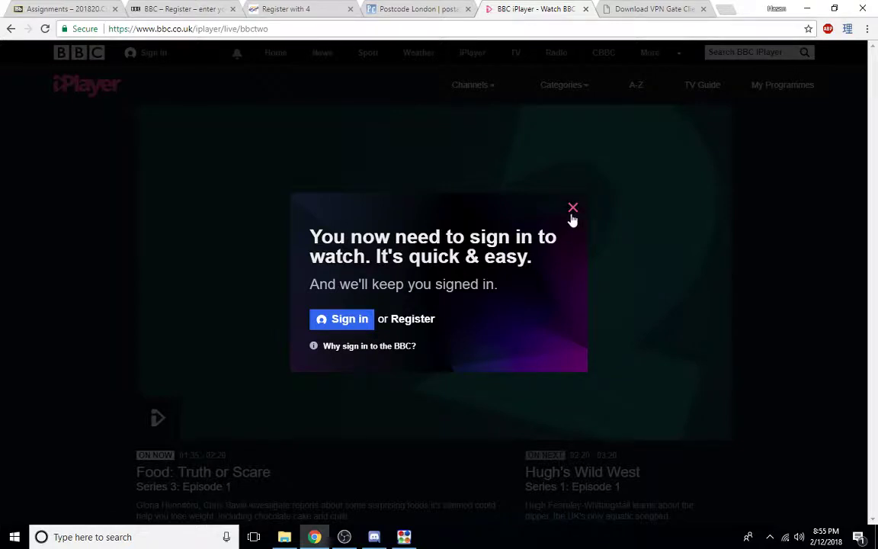
Review the BBC registration form's email, password, postcode and gender fields.
key("ctrl+2")
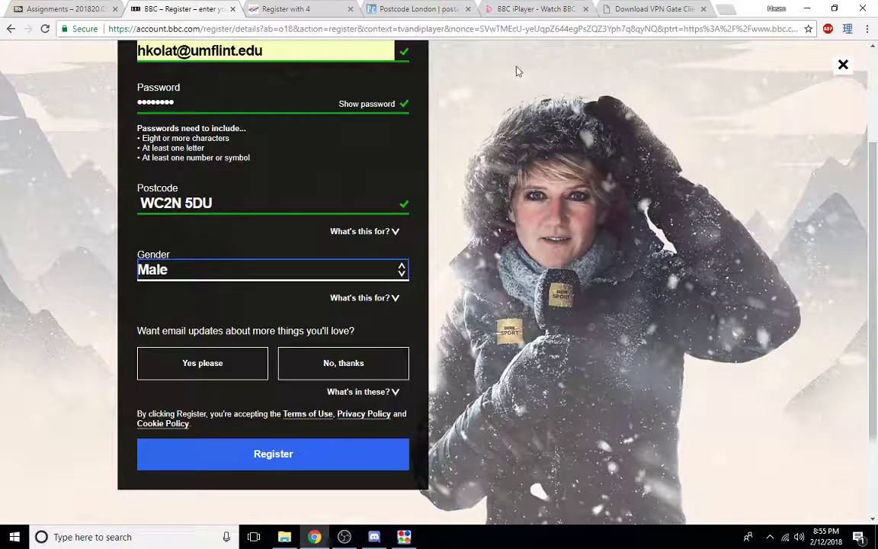
scroll(469, 234, "up", 2)
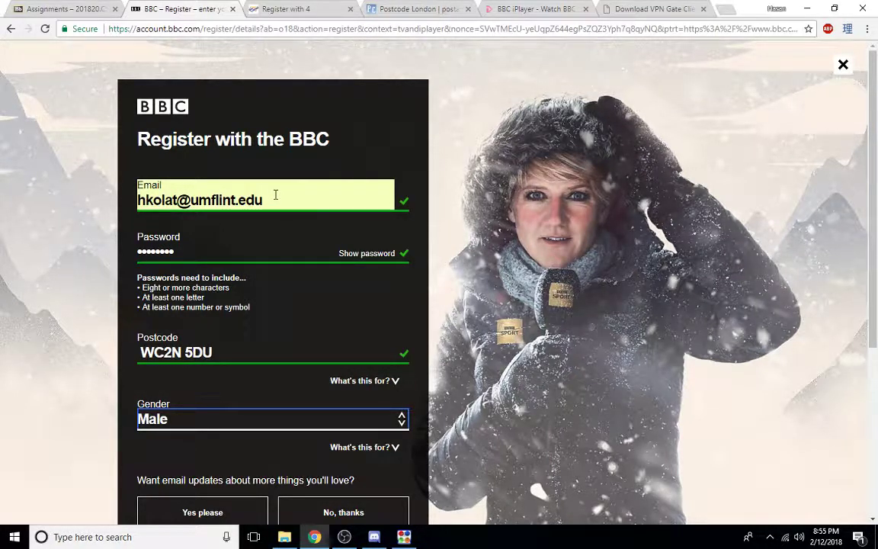
scroll(282, 298, "down", 2)
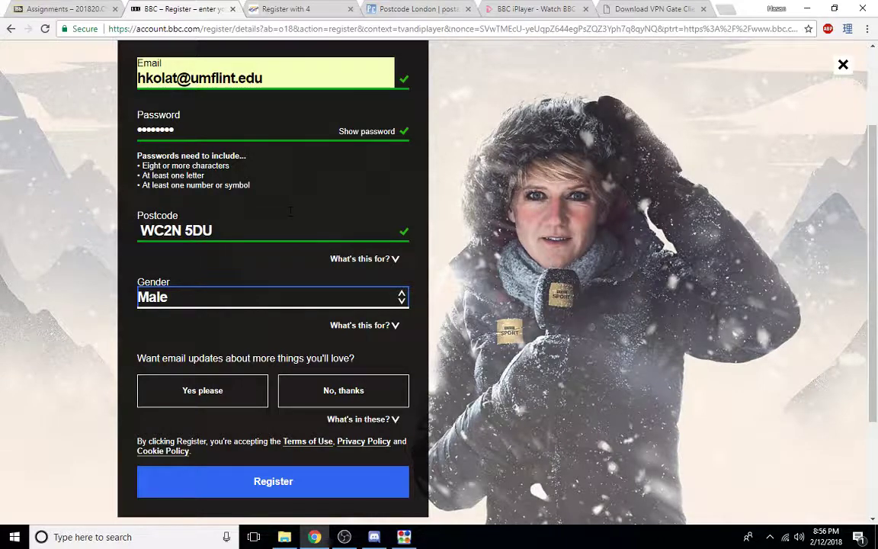
Look up the London postal code on the postal-code.co.uk page.
left_click(406, 10)
scroll(183, 244, "down", 2)
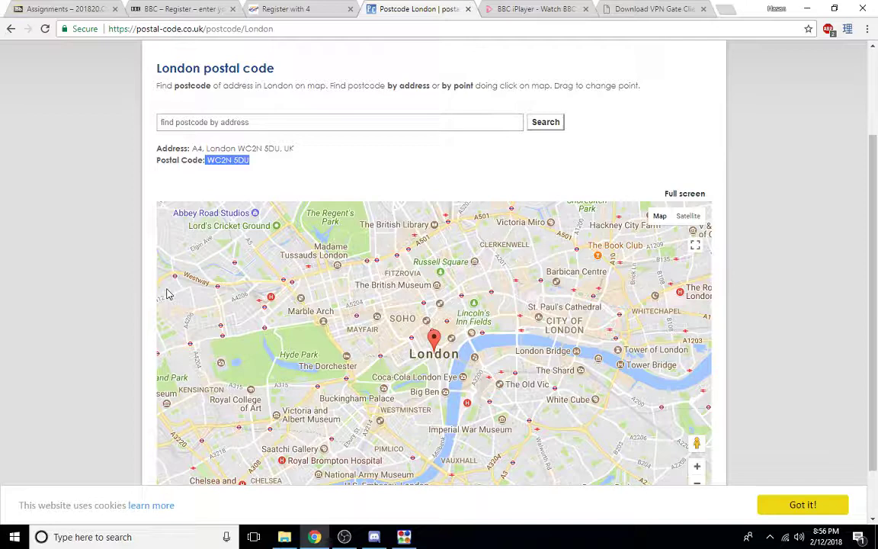
left_click(217, 167)
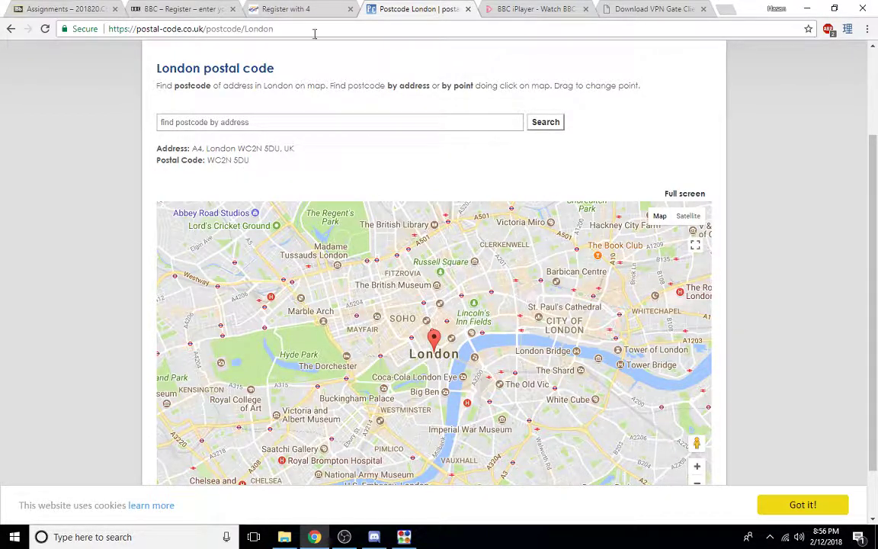
Return to the BBC registration form and decline email updates by choosing No, thanks.
left_click(180, 9)
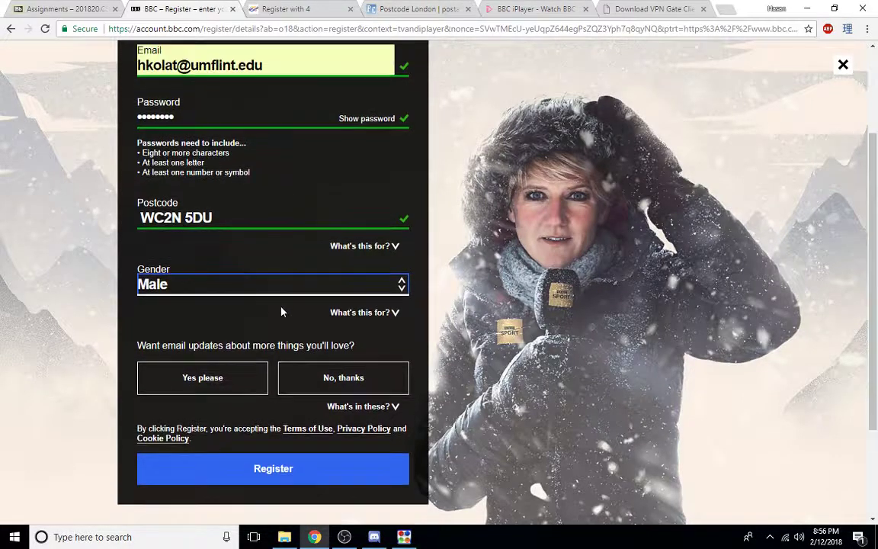
scroll(280, 310, "up", 2)
scroll(280, 309, "down", 2)
left_click(239, 386)
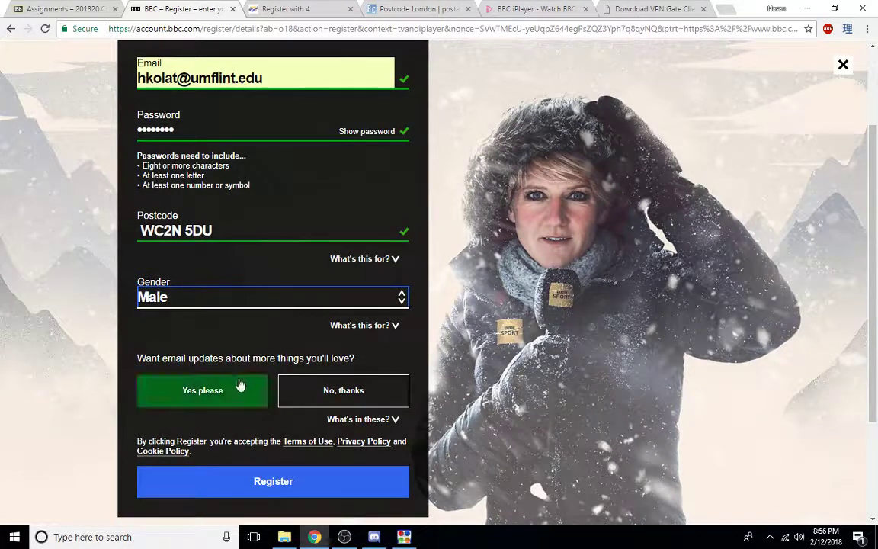
scroll(237, 377, "down", 1)
left_click(341, 330)
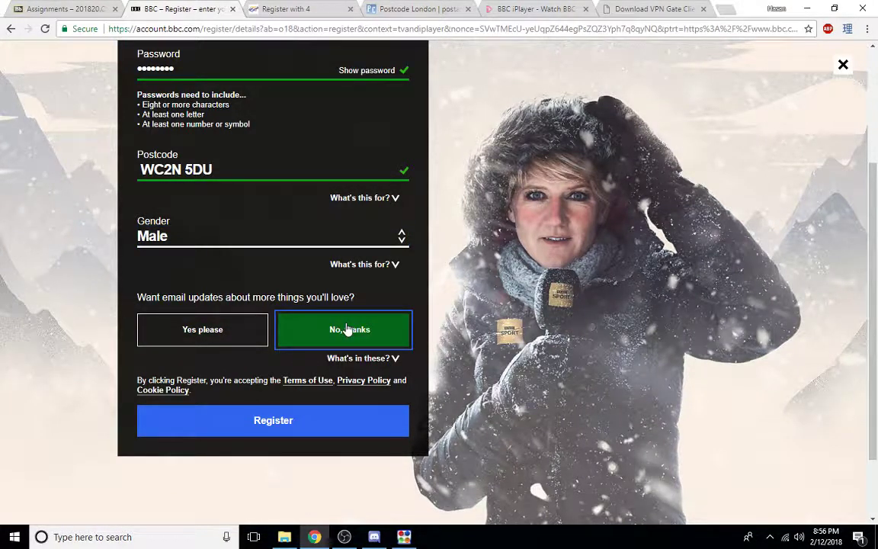
Register the BBC account without saving its password in the browser, and continue to the BBC Two live stream.
left_click(315, 434)
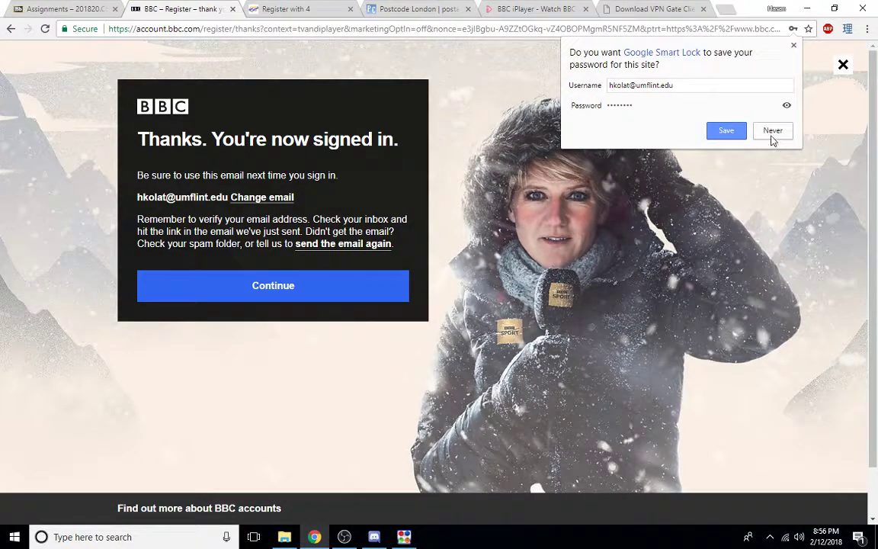
left_click(772, 134)
left_click(270, 295)
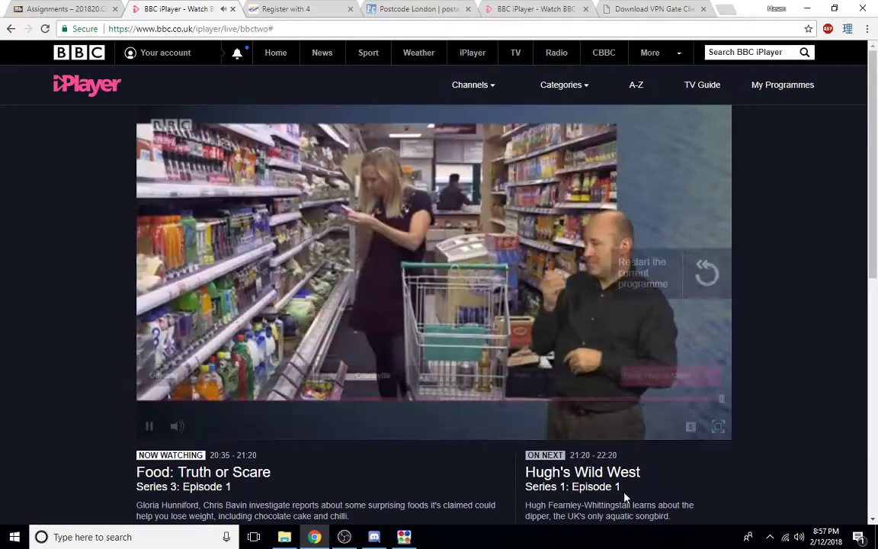
Mute the BBC Two live stream.
left_click(400, 537)
left_click(392, 539)
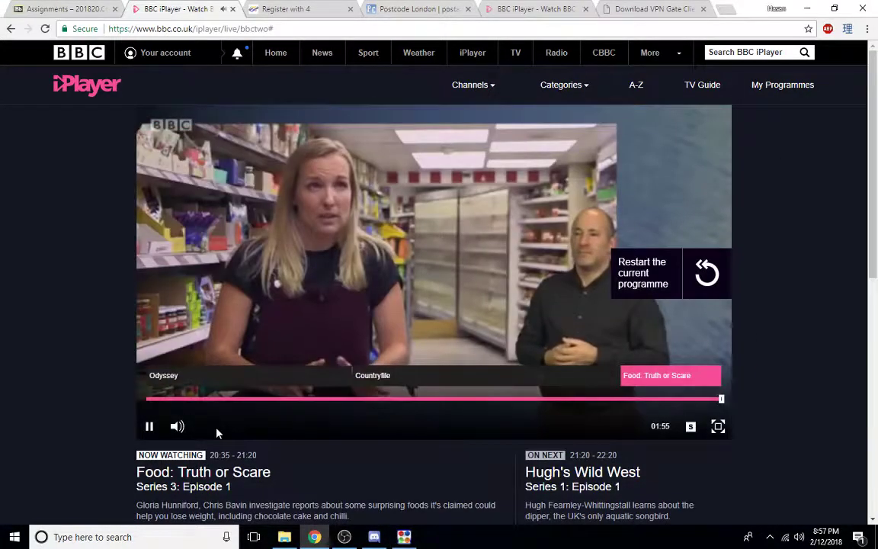
mouse_move(176, 427)
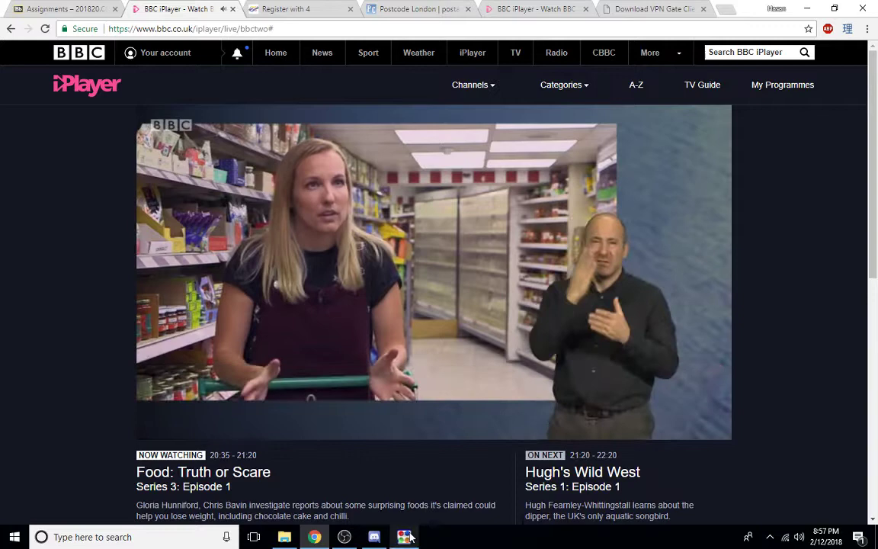
left_click(177, 427)
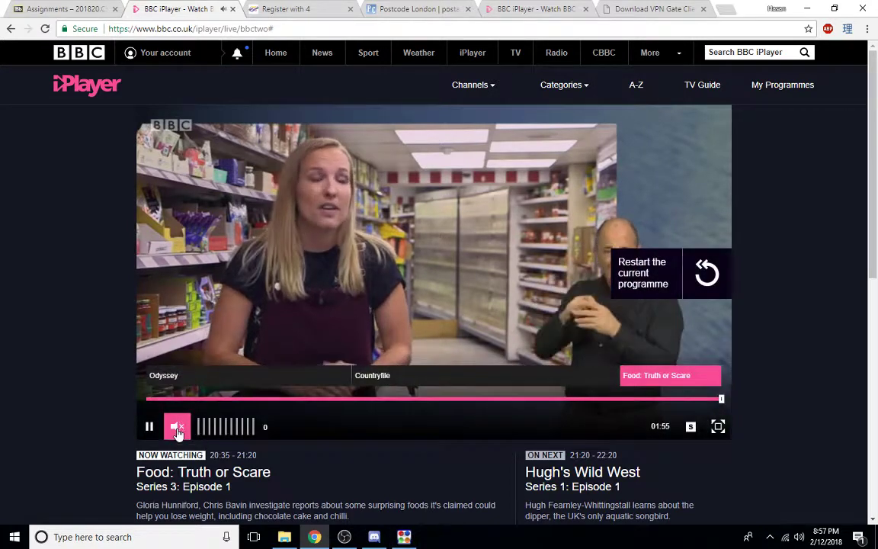
Switch to SoftEther VPN Client Manager to check the VPN Gate connection's status, and return to the iPlayer stream in Chrome.
left_click(404, 536)
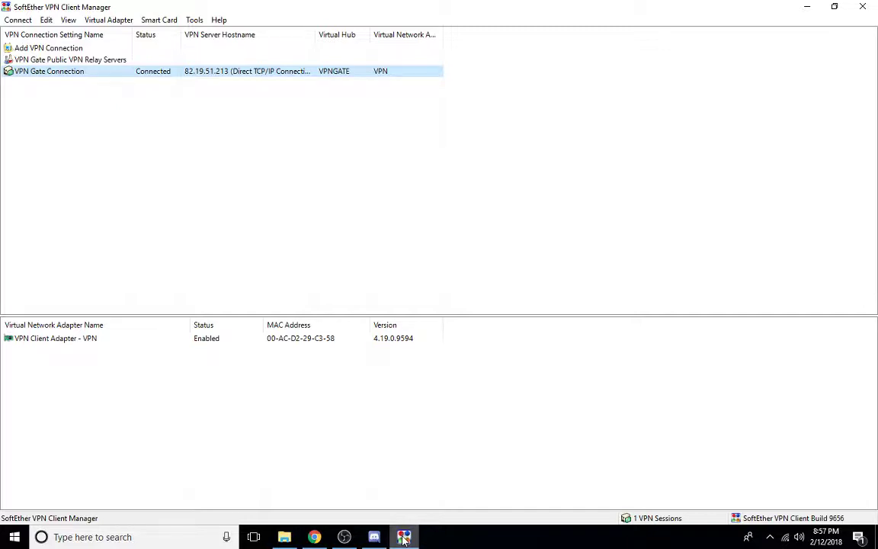
left_click(404, 537)
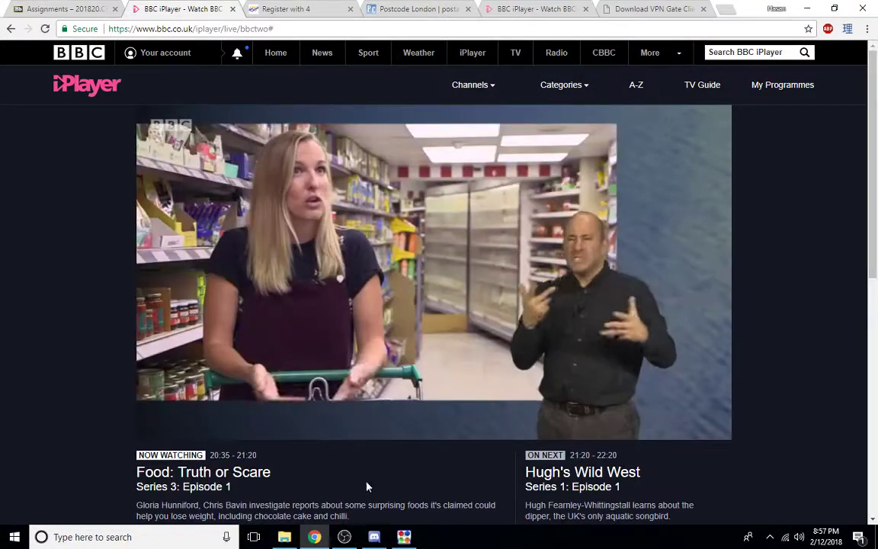
left_click(404, 536)
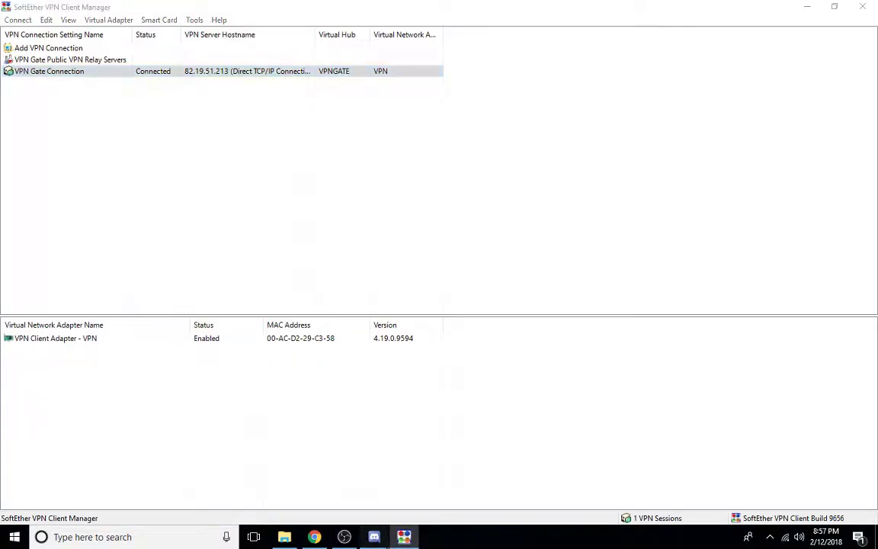
left_click(374, 537)
left_click(374, 536)
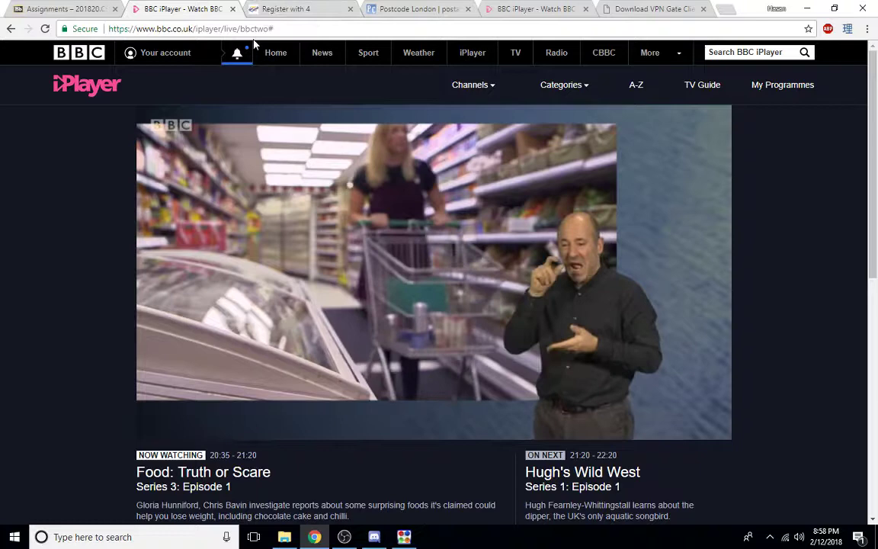
Review the fields of the Channel 4 registration form.
left_click(265, 9)
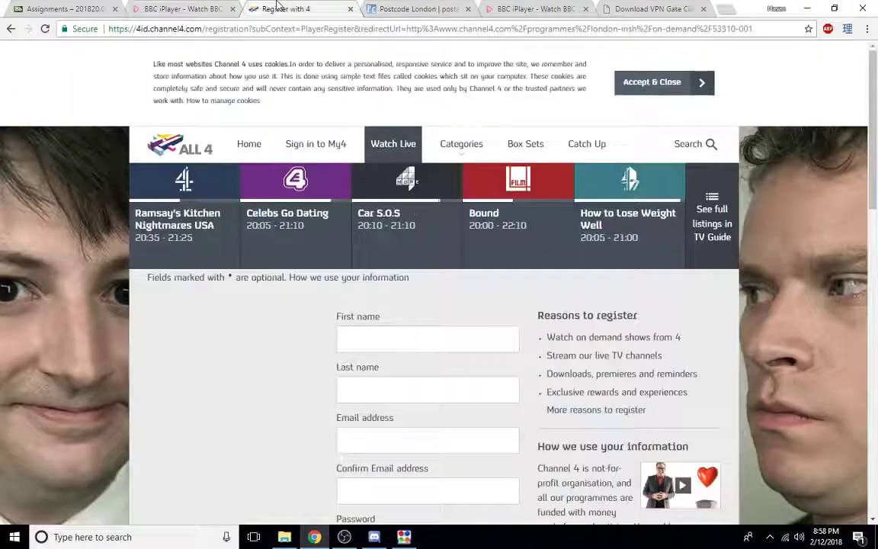
scroll(359, 337, "down", 3)
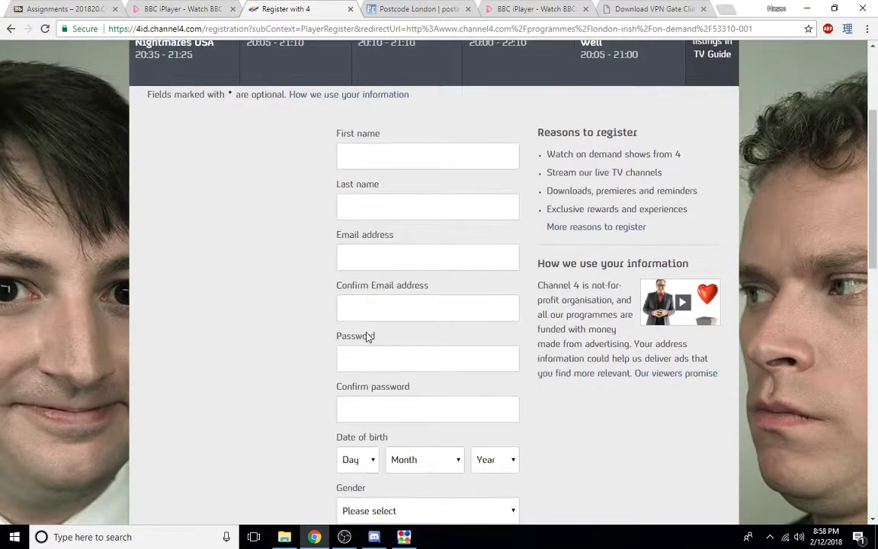
scroll(373, 326, "up", 3)
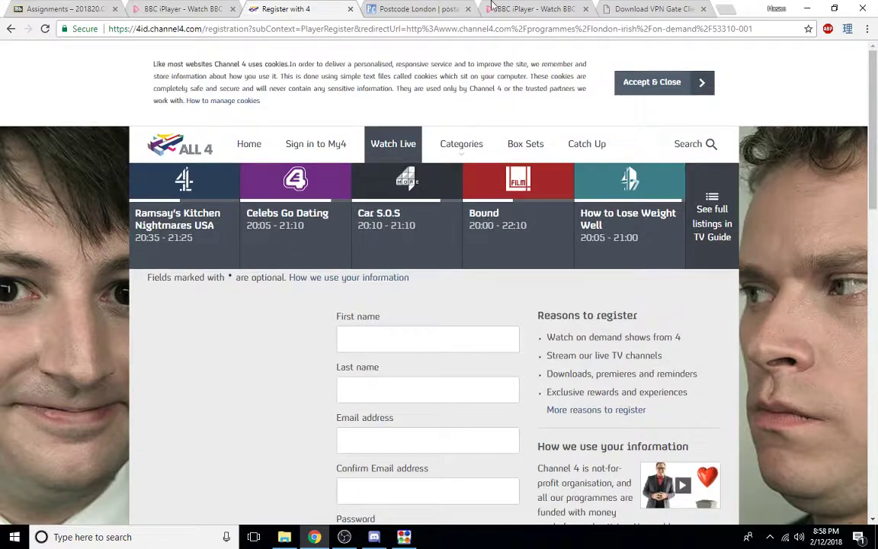
left_click(431, 6)
left_click(283, 9)
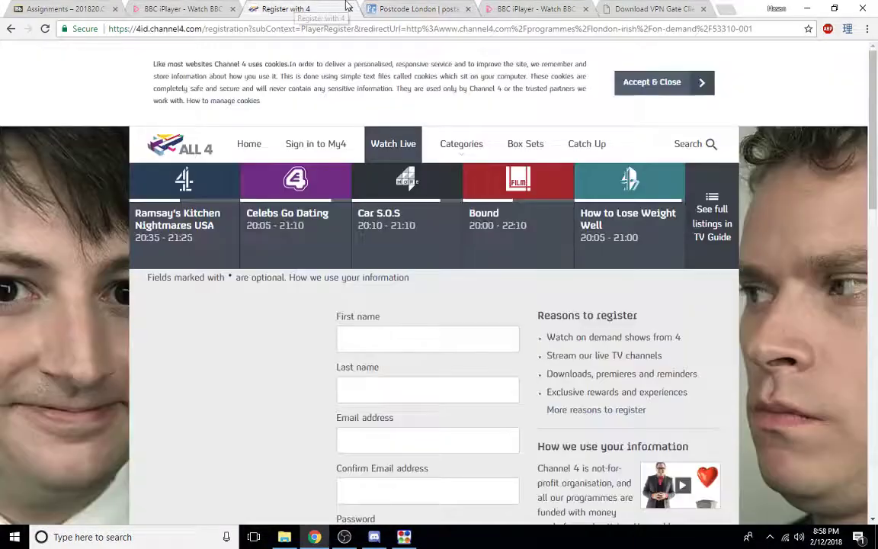
Revisit the London postal code page and go back to the BBC Two live stream.
left_click(201, 8)
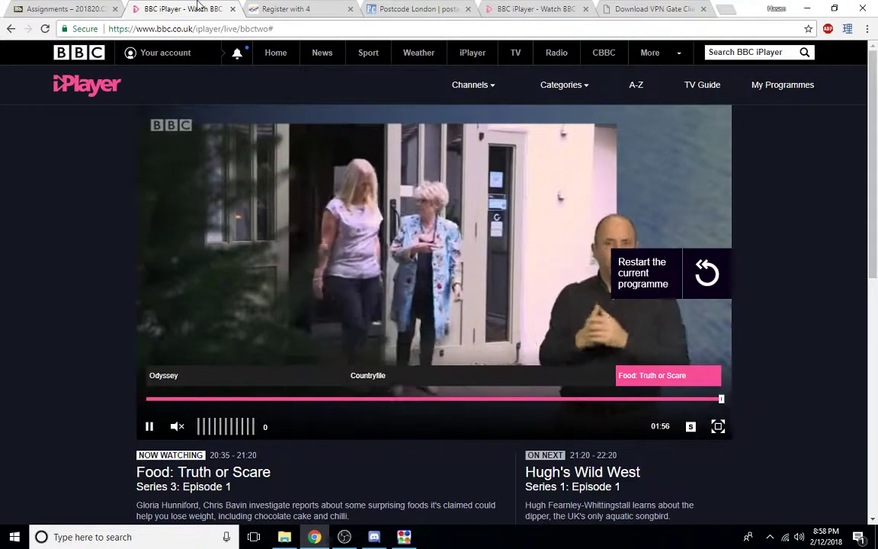
left_click(426, 7)
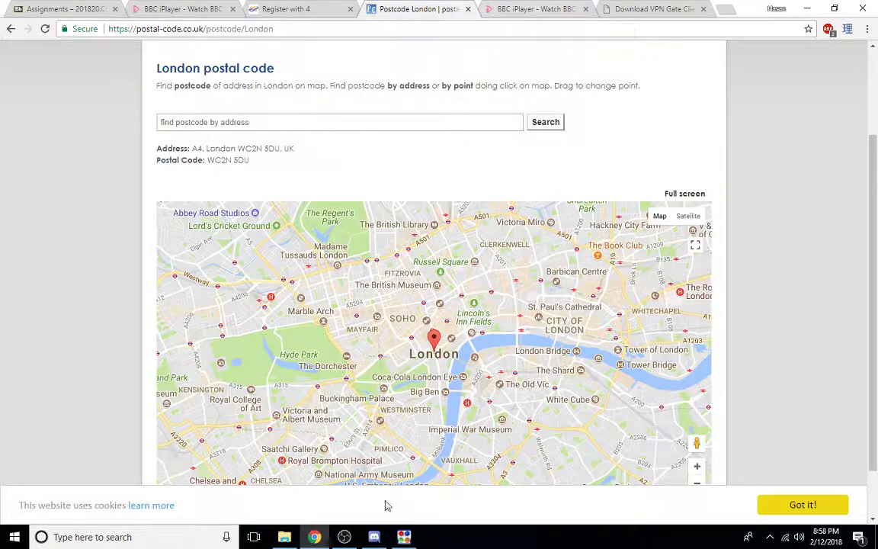
left_click(418, 500)
left_click(196, 13)
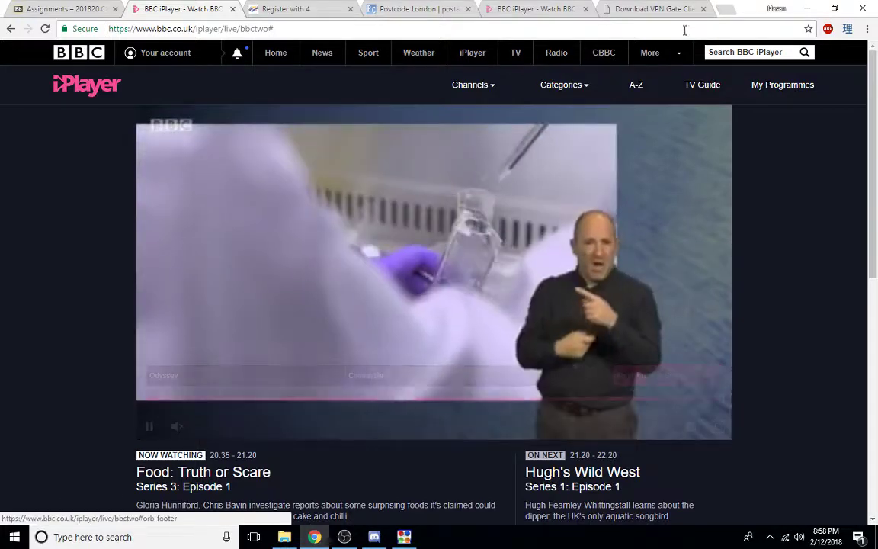
Search Google for "what is my IP address" in a new tab.
left_click(726, 10)
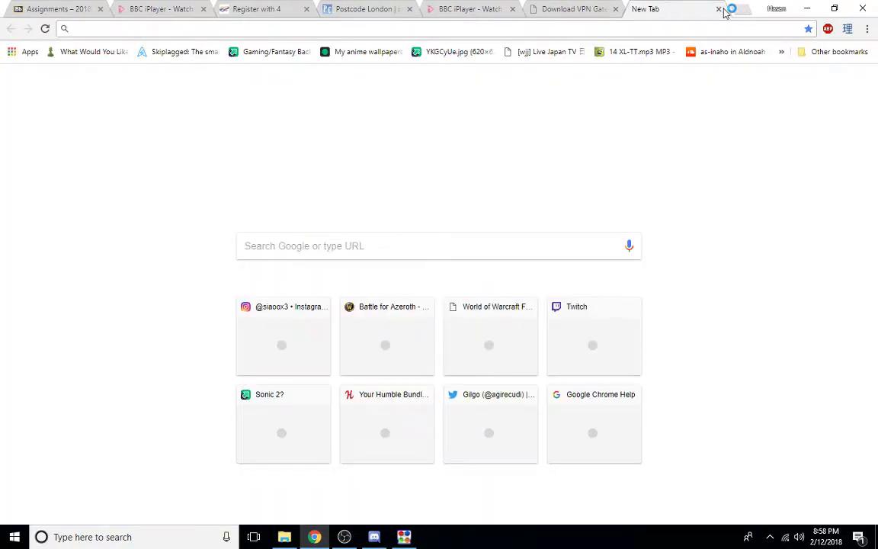
type("what is my IP")
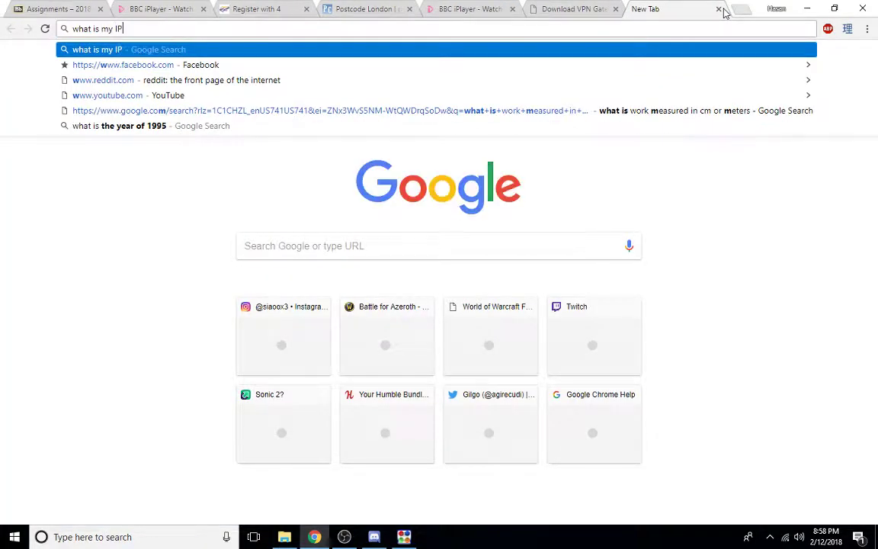
type(" address")
key("Return")
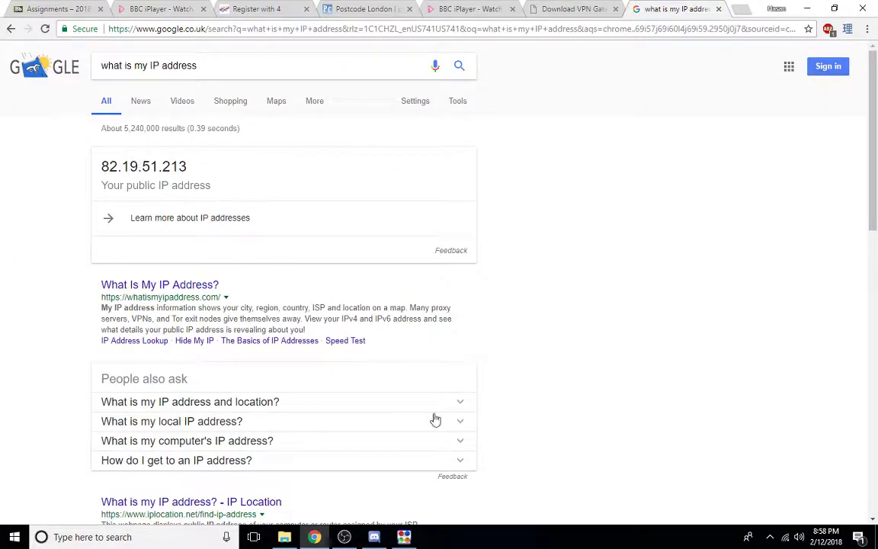
Shrink SoftEther VPN Client Manager to a window over Chrome and compare its VPN server hostname with the public IP address.
key("alt+Tab")
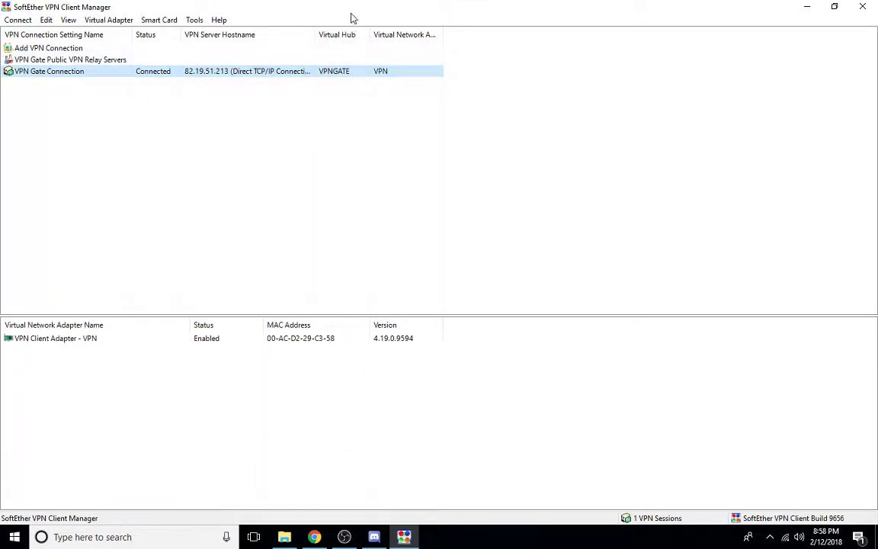
left_click_drag(352, 18, 554, 97)
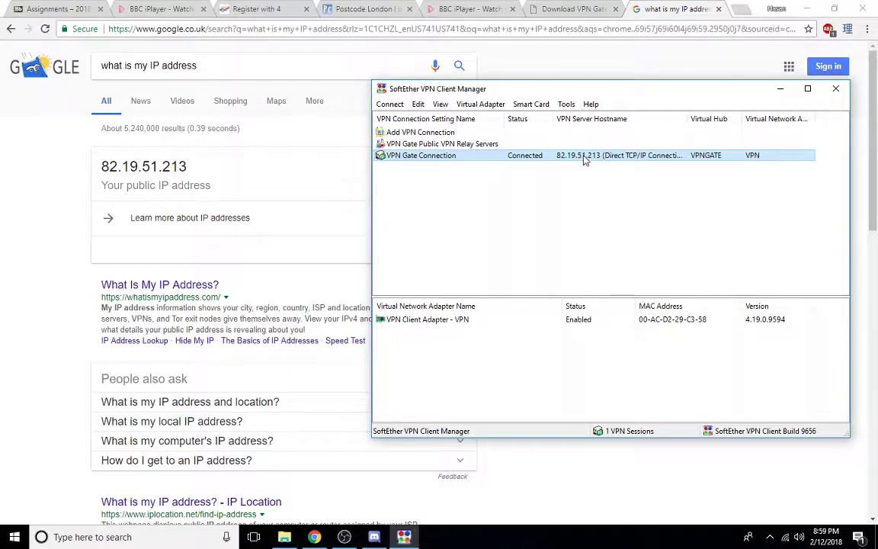
left_click(77, 85)
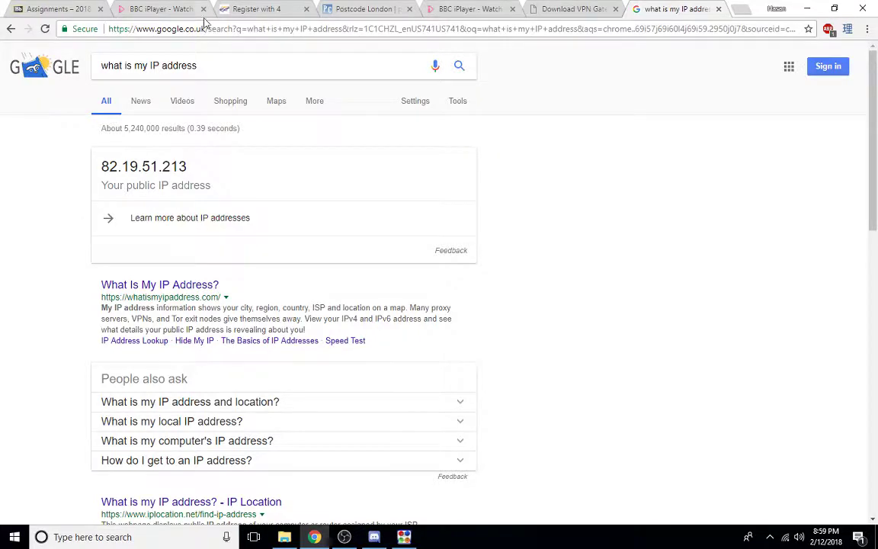
Look over the course's Assignments page in Blackboard and return to the BBC Two live stream.
left_click(182, 10)
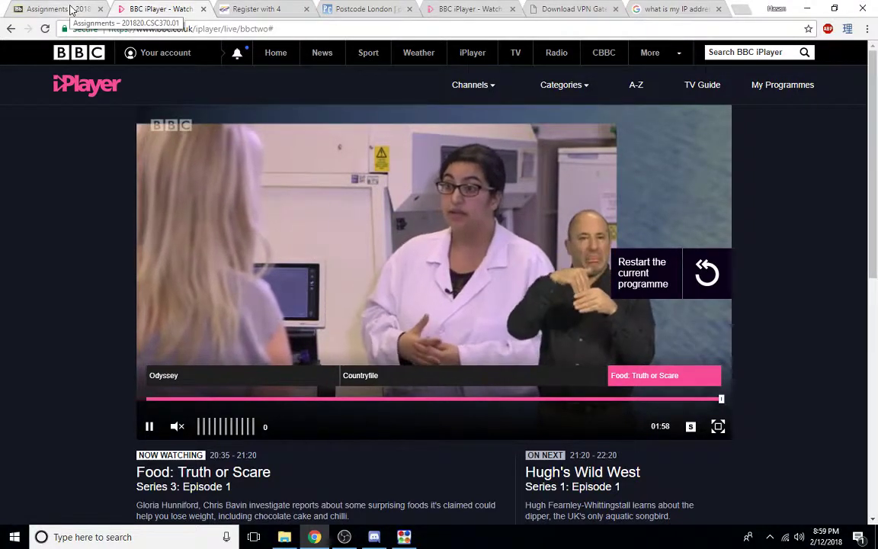
left_click(70, 9)
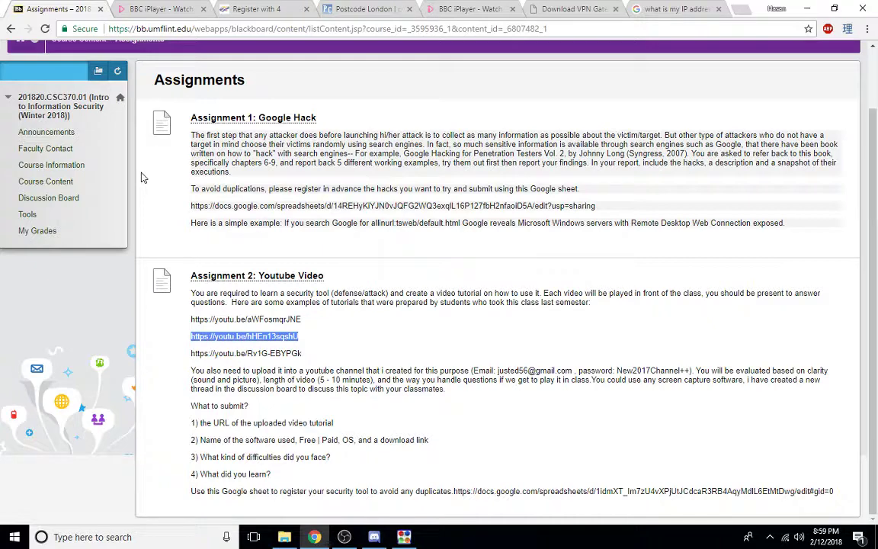
left_click(178, 6)
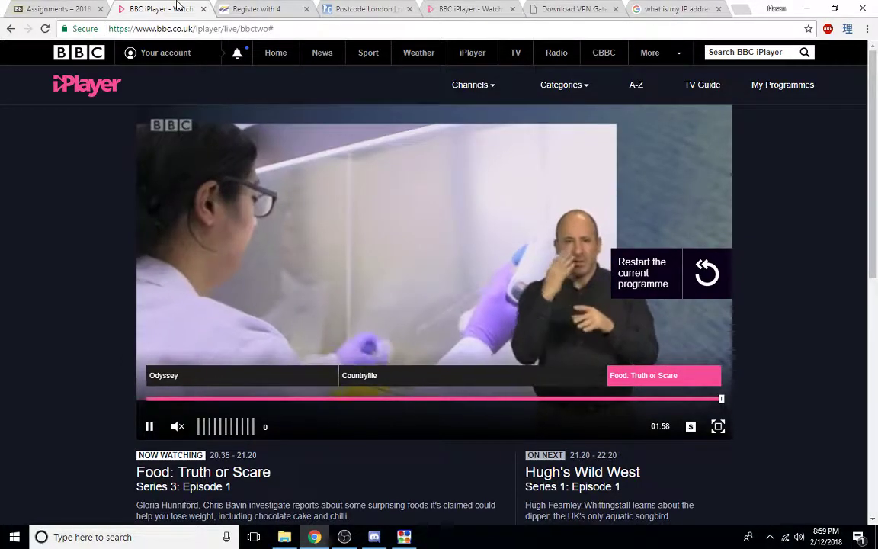
left_click(74, 7)
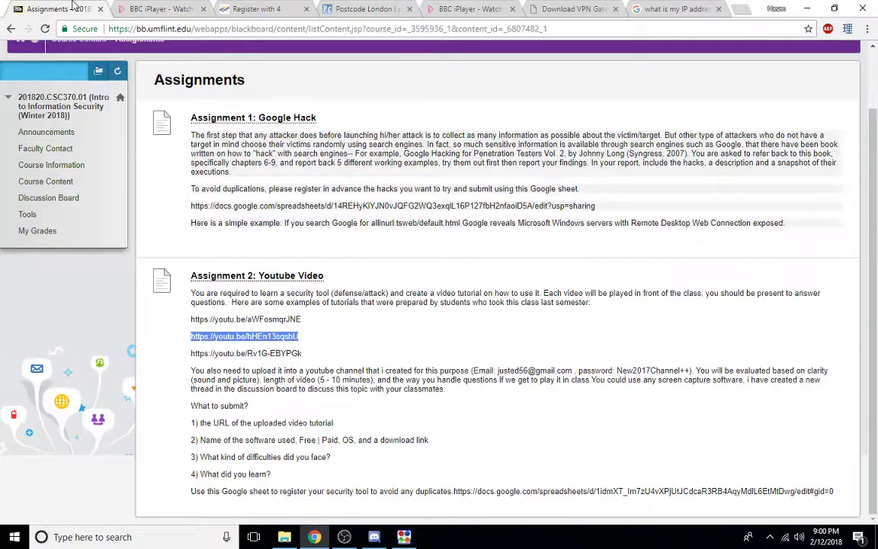
left_click(156, 7)
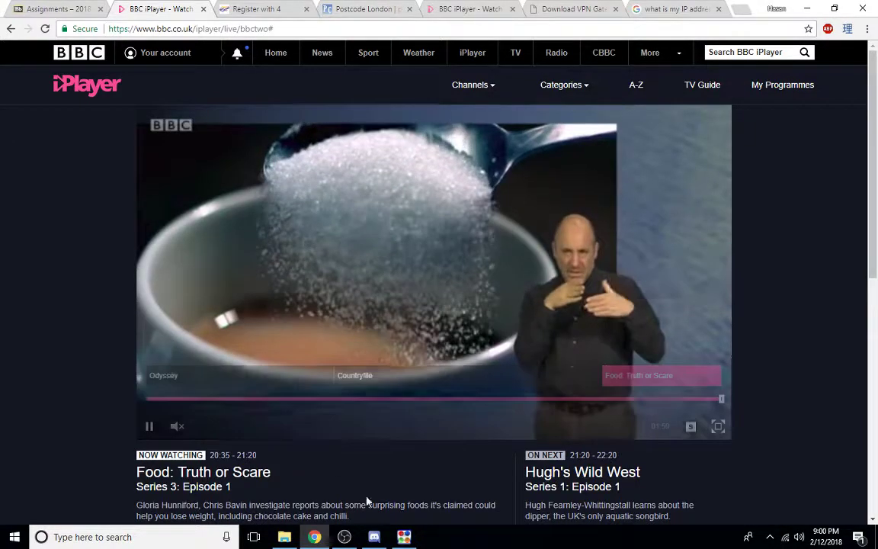
Browse the VPN Gate public relay servers by region in SoftEther VPN Client Manager, close the list, and return to iPlayer.
left_click(404, 536)
double_click(455, 144)
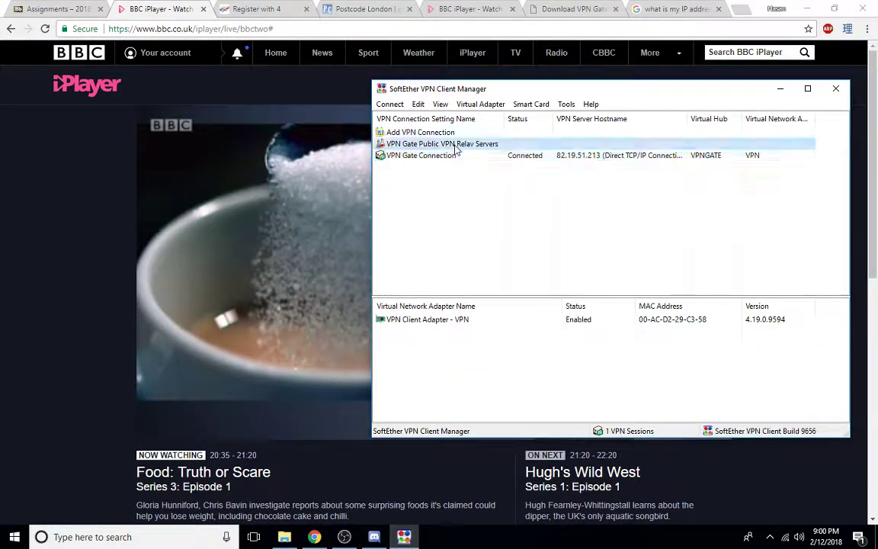
left_click(615, 211)
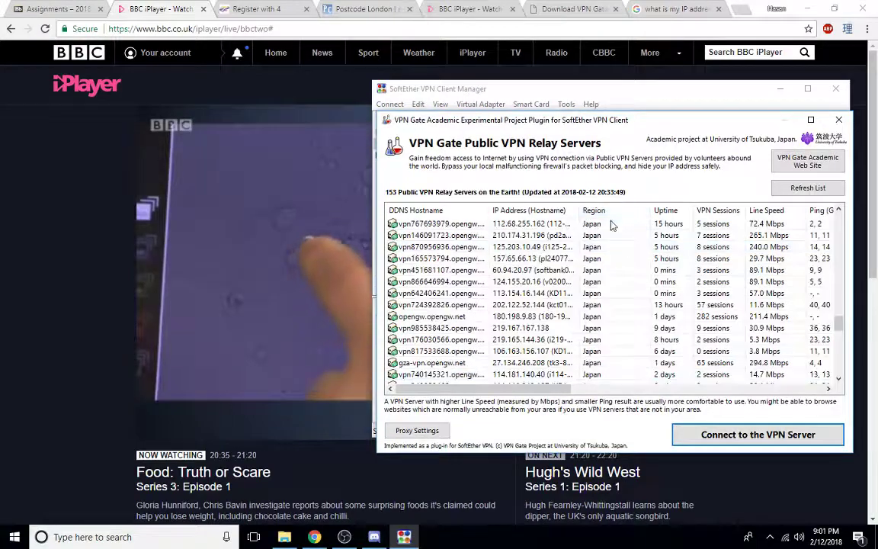
left_click(839, 275)
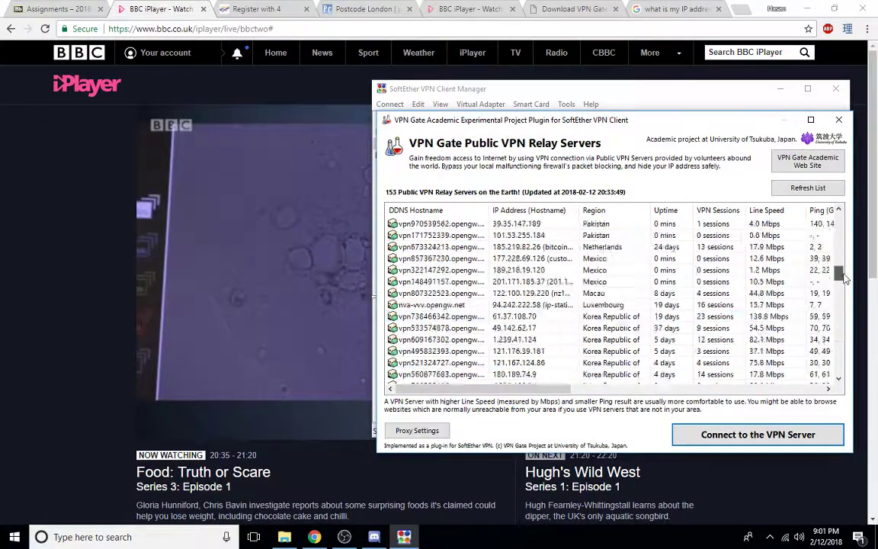
left_click_drag(842, 219, 845, 366)
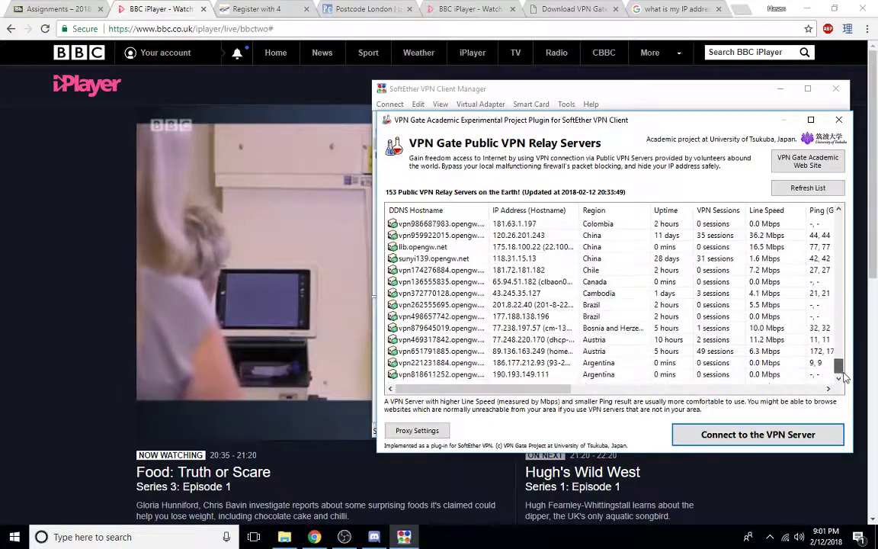
left_click(838, 120)
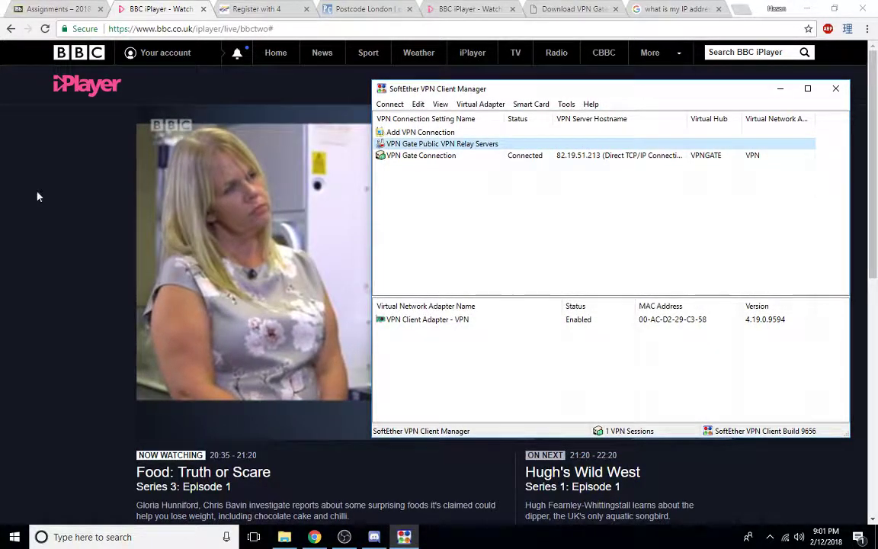
left_click(16, 189)
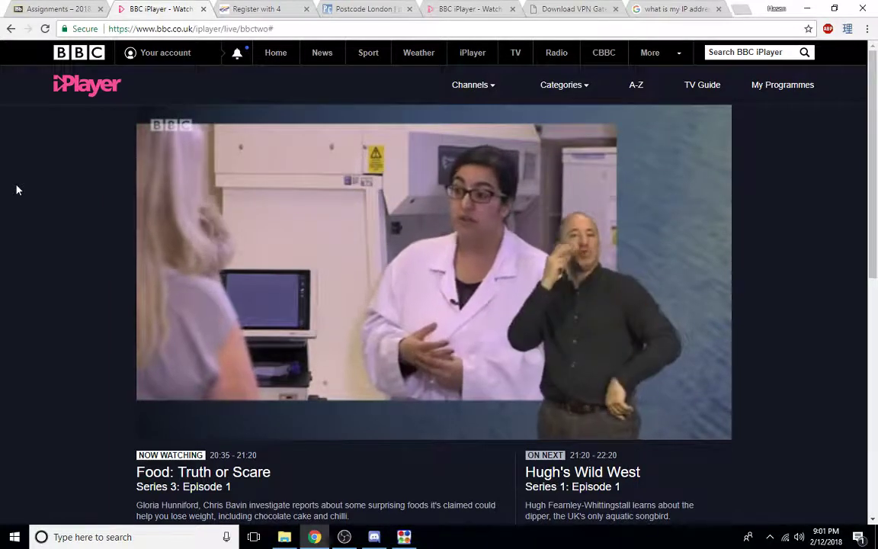